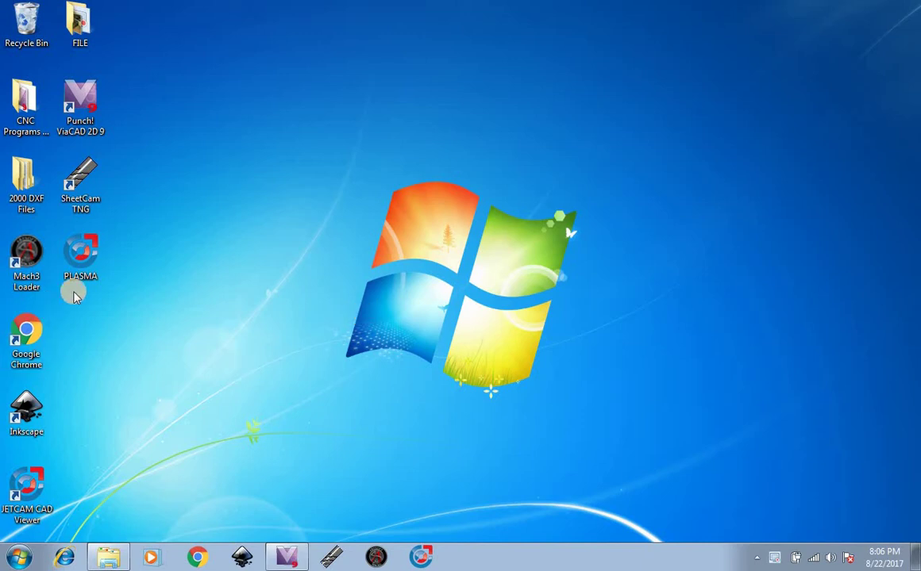
- Maximize Inkscape and place the word 'PLASMA' on the page as bold text
click(242, 558)
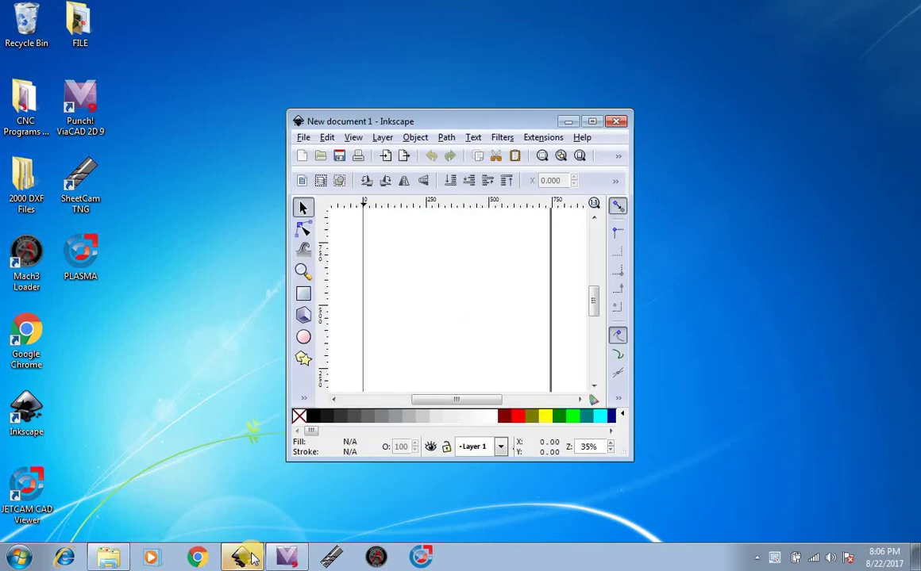
click(599, 121)
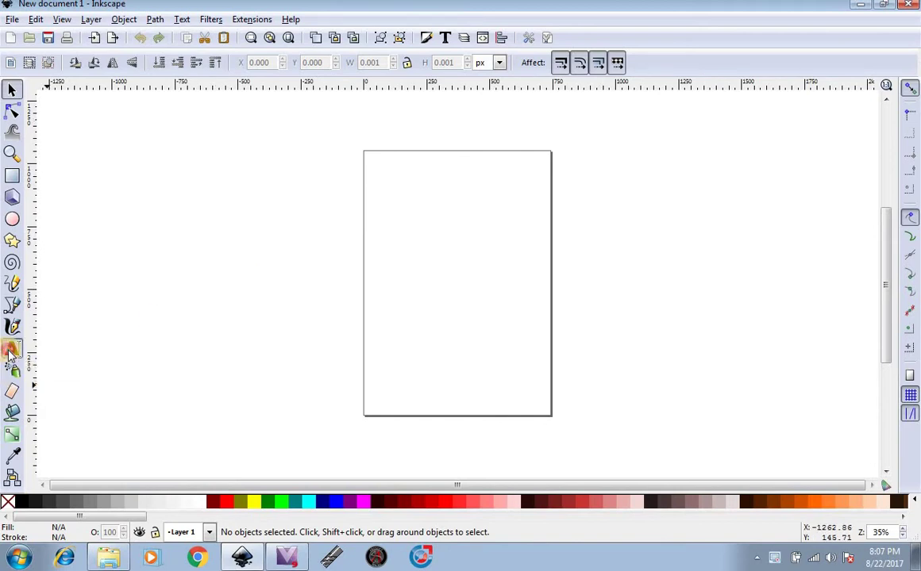
click(11, 349)
click(387, 318)
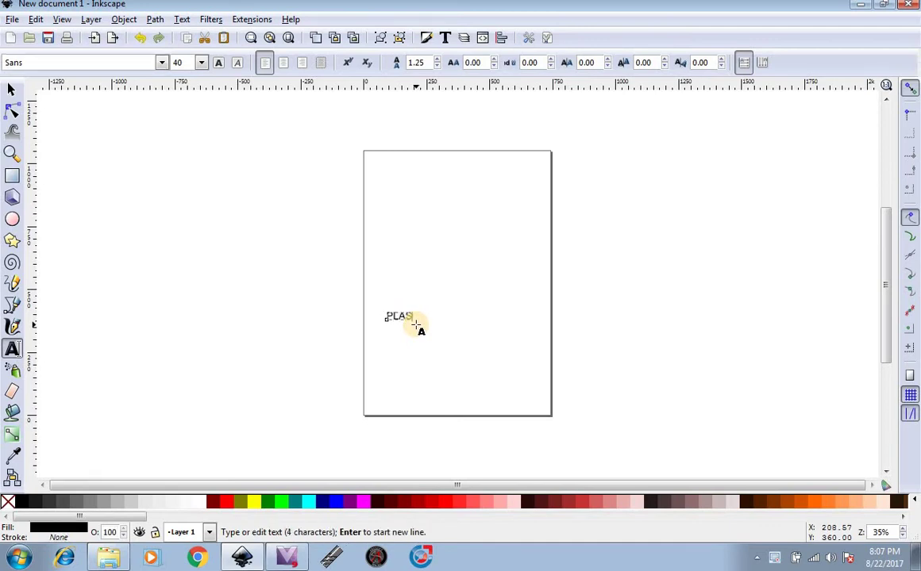
key(Escape)
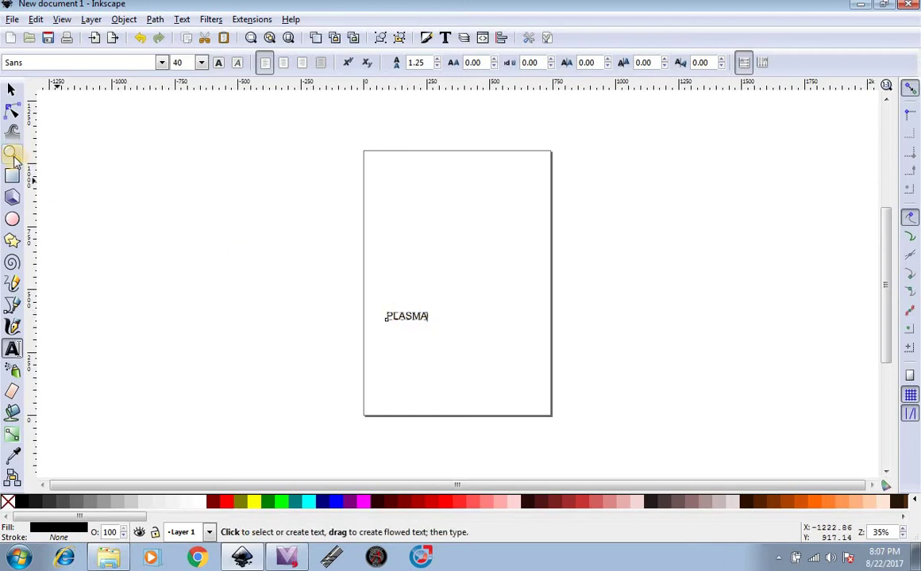
click(219, 64)
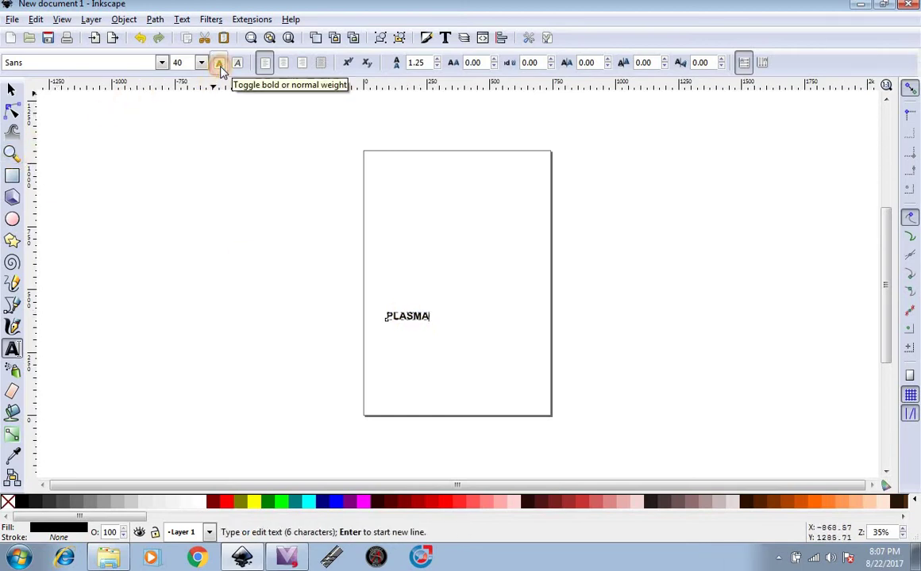
- Zoom in on the PLASMA text to 560% and return to the Selector tool
click(12, 153)
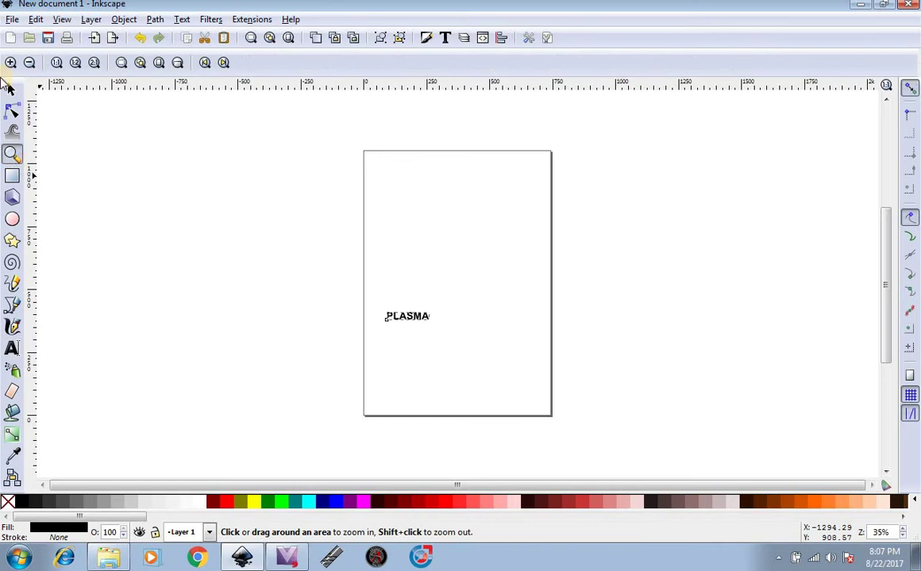
click(10, 63)
click(355, 376)
click(310, 363)
click(336, 335)
click(332, 328)
click(350, 344)
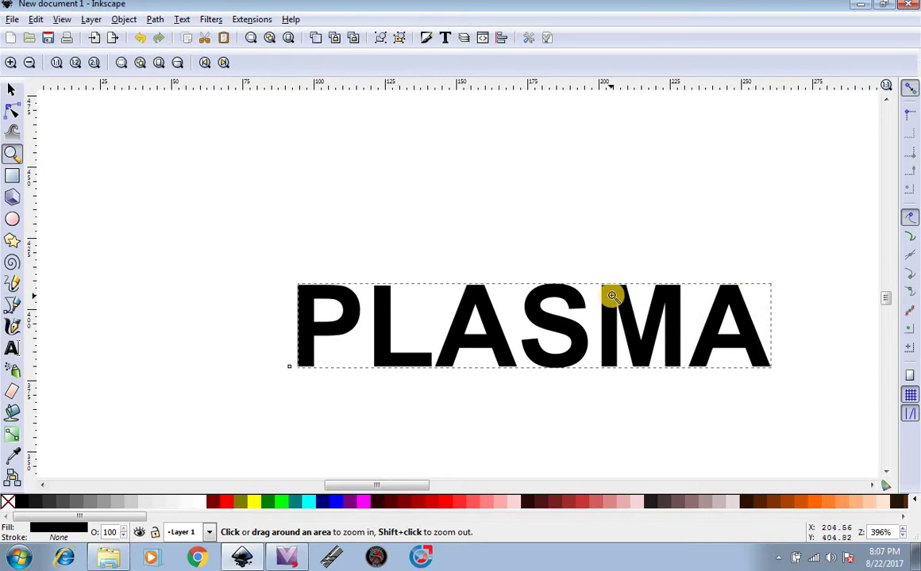
click(578, 250)
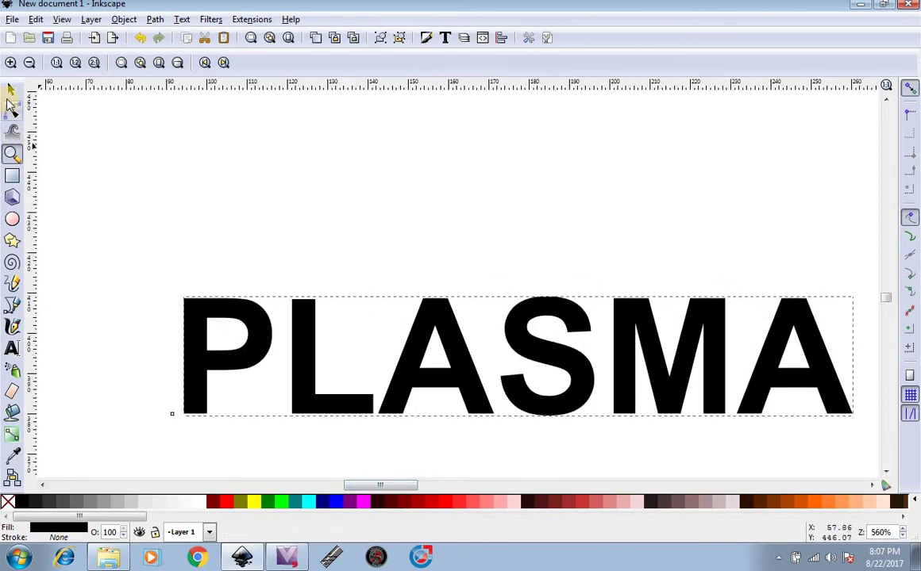
click(11, 91)
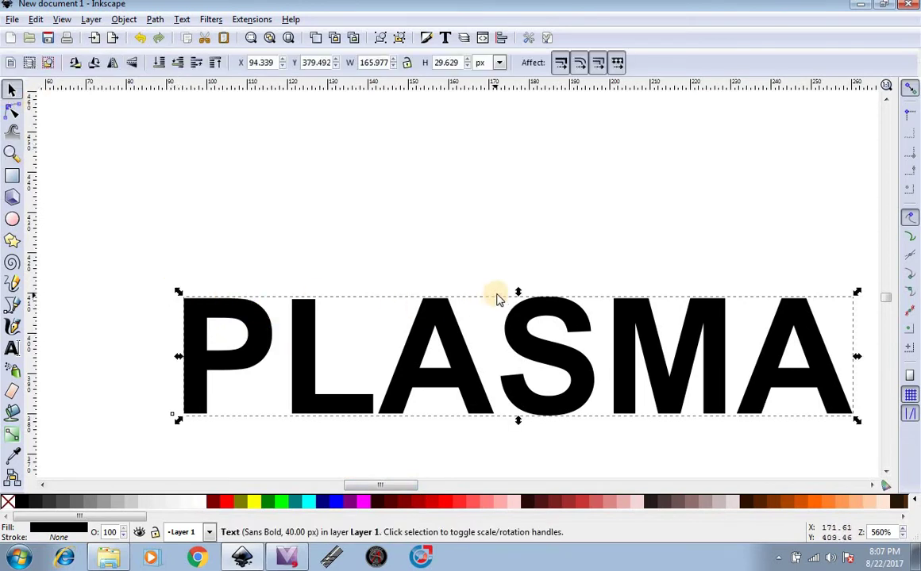
- Convert the PLASMA text to paths with Path > Object to Path, then deselect
click(157, 19)
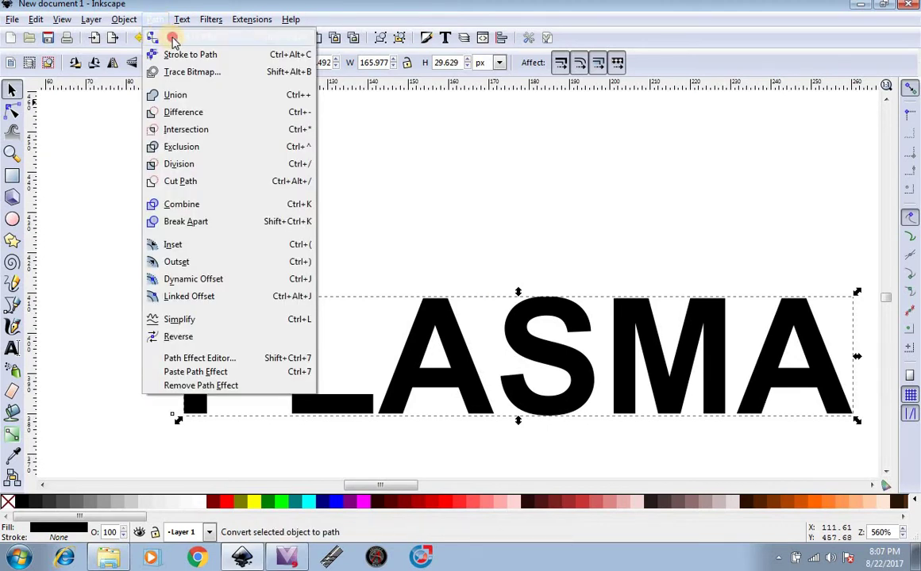
click(174, 38)
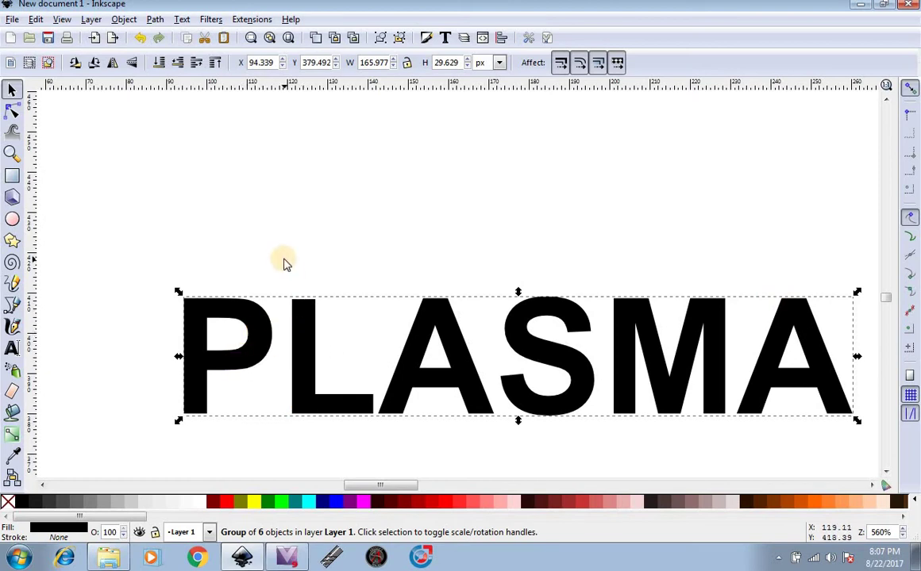
click(231, 246)
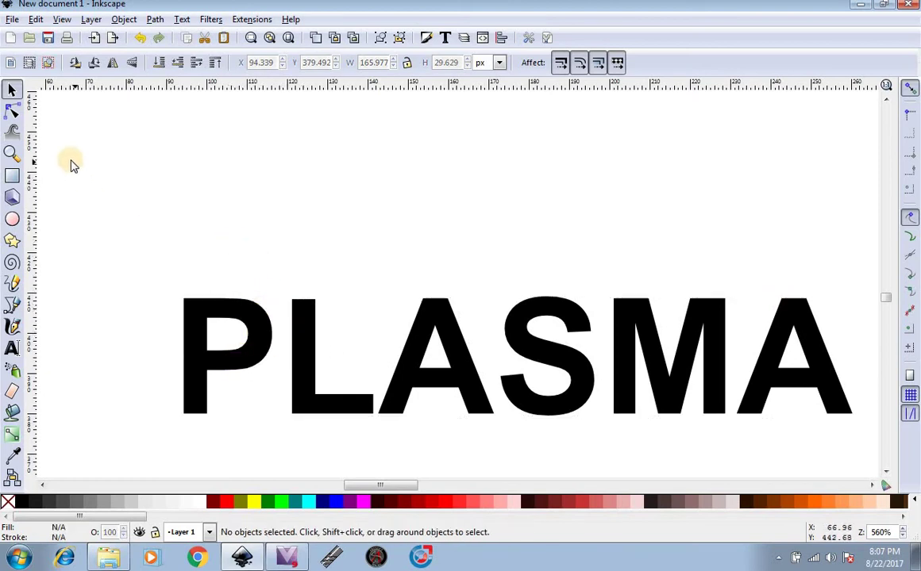
click(12, 113)
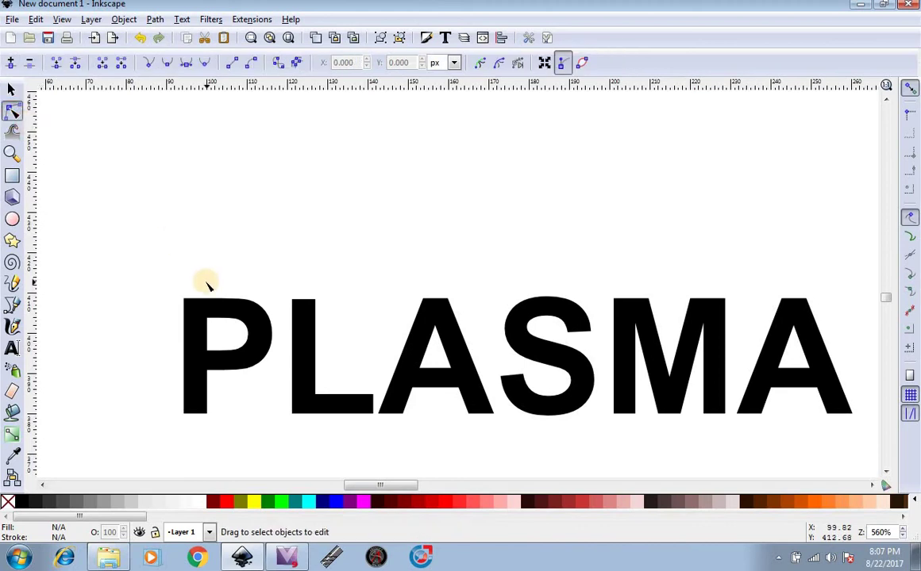
click(200, 308)
click(299, 311)
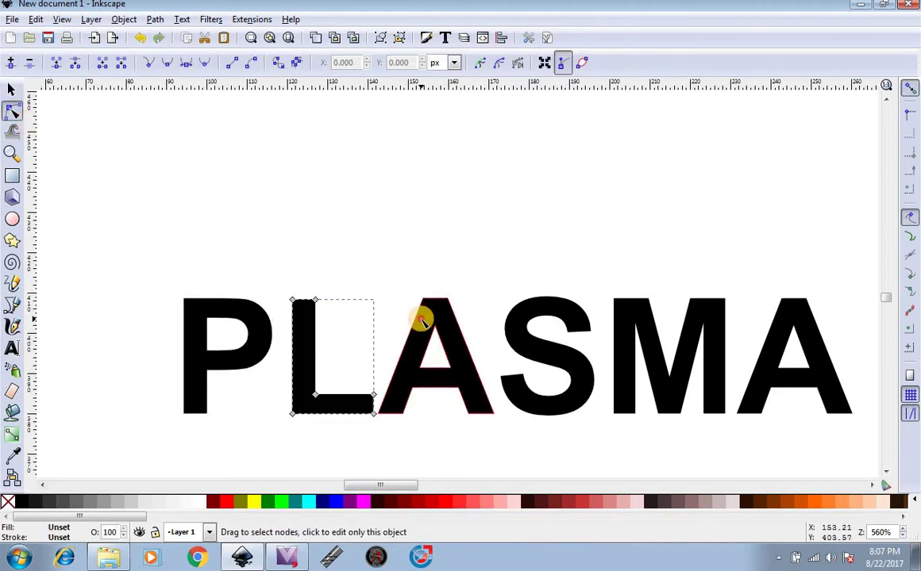
click(422, 318)
click(198, 377)
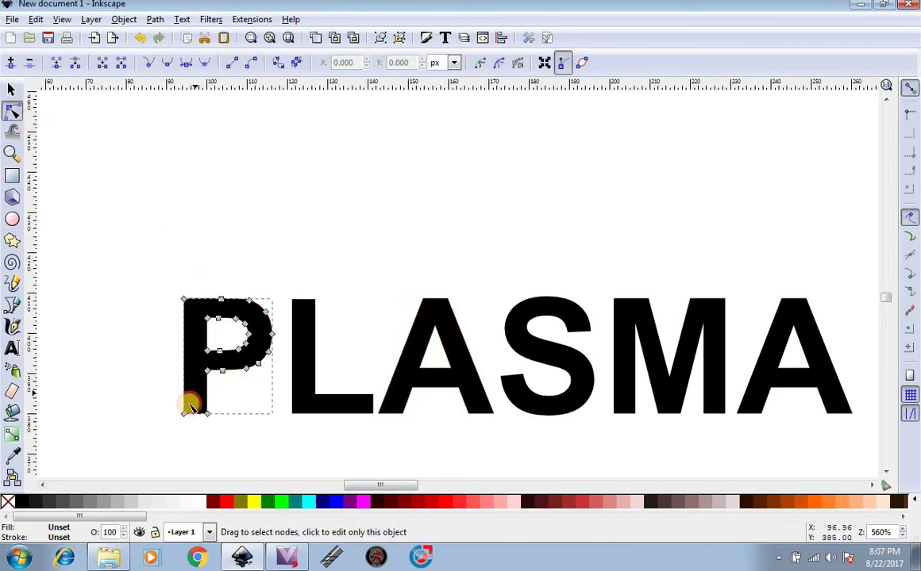
drag(185, 411, 184, 476)
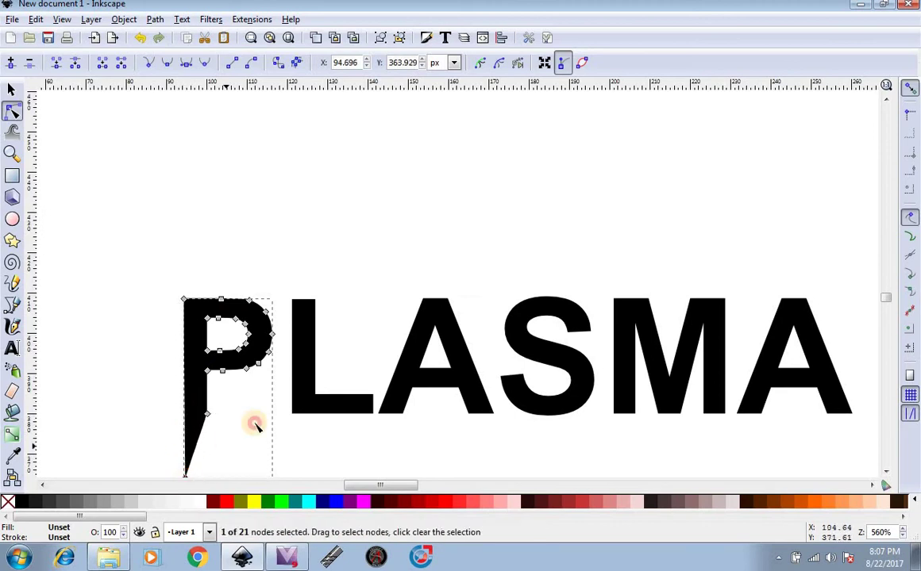
click(302, 373)
drag(316, 305, 310, 216)
click(385, 409)
drag(379, 413, 379, 476)
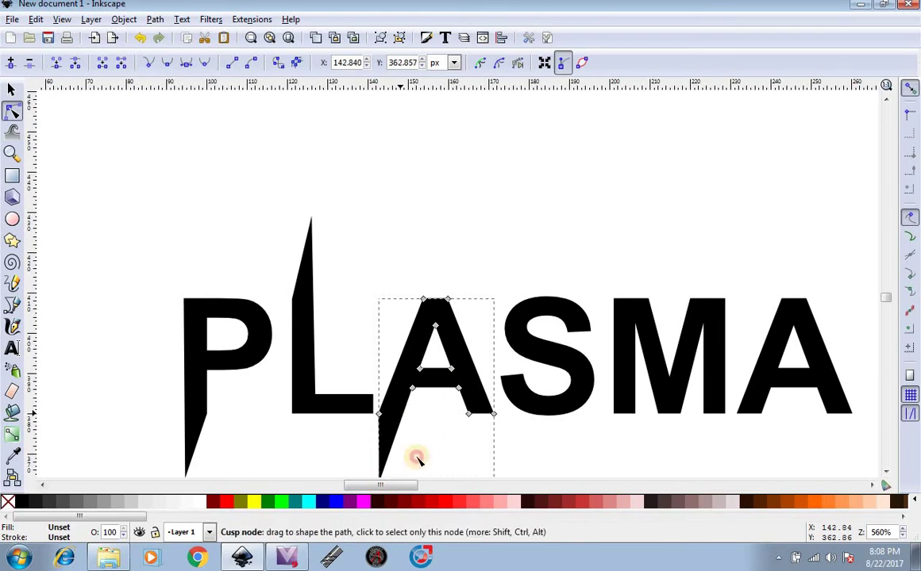
click(36, 19)
click(40, 37)
click(36, 19)
click(40, 36)
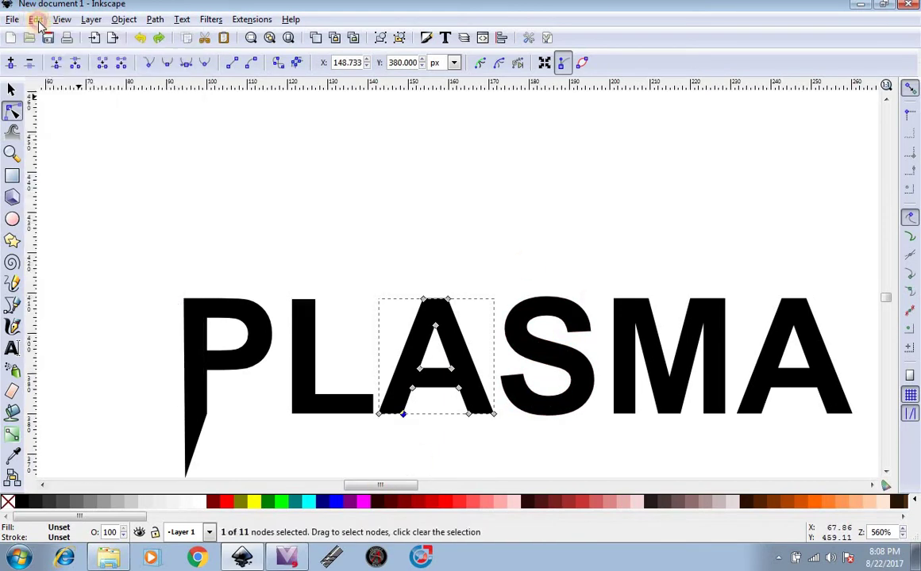
click(36, 19)
click(41, 37)
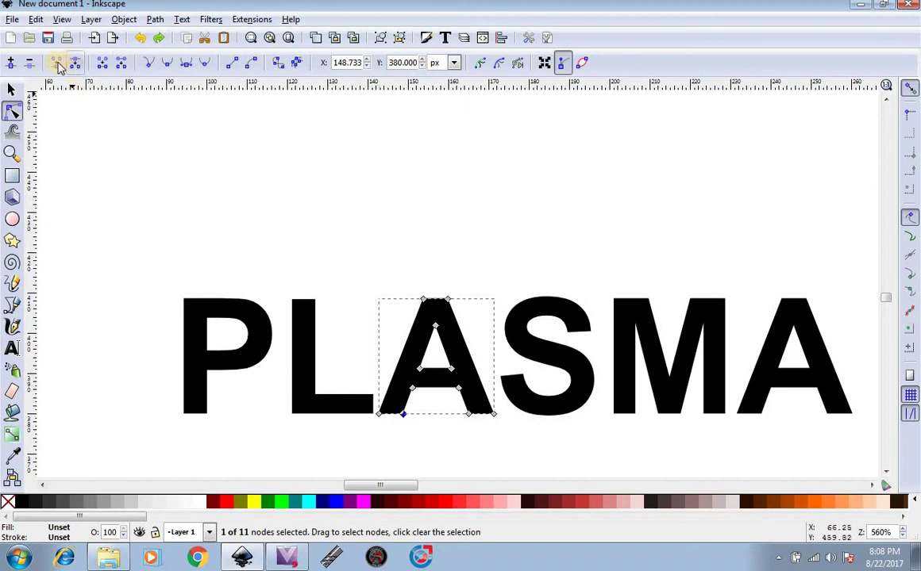
- Save the lettering as 'PLASMA REG FONT' in Desktop Cutting Plotter DXF format
click(13, 18)
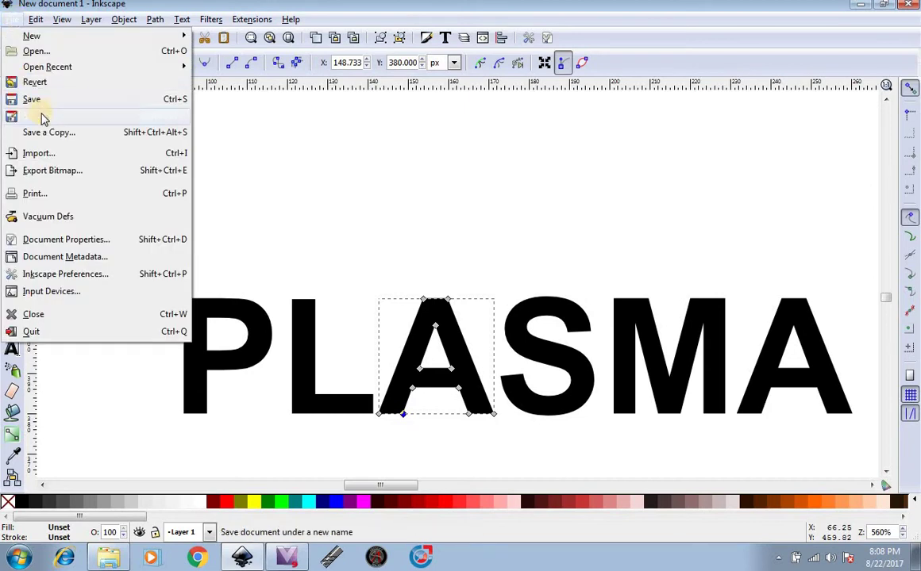
click(42, 117)
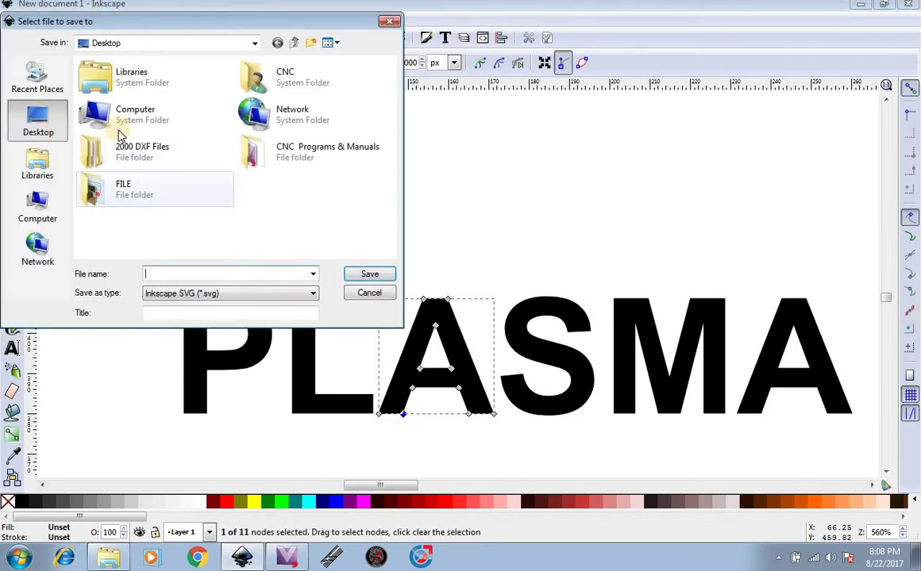
text(pL)
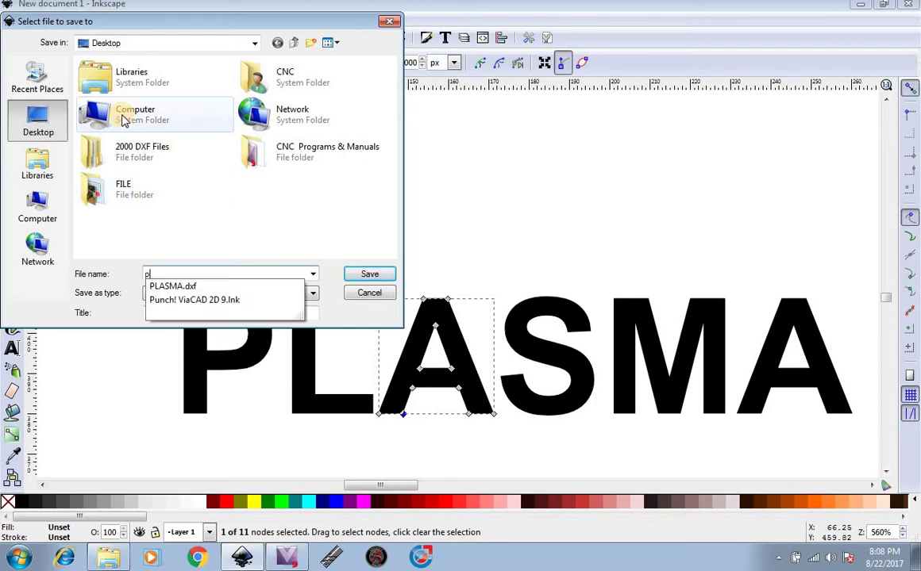
key(BackSpace)
key(BackSpace)
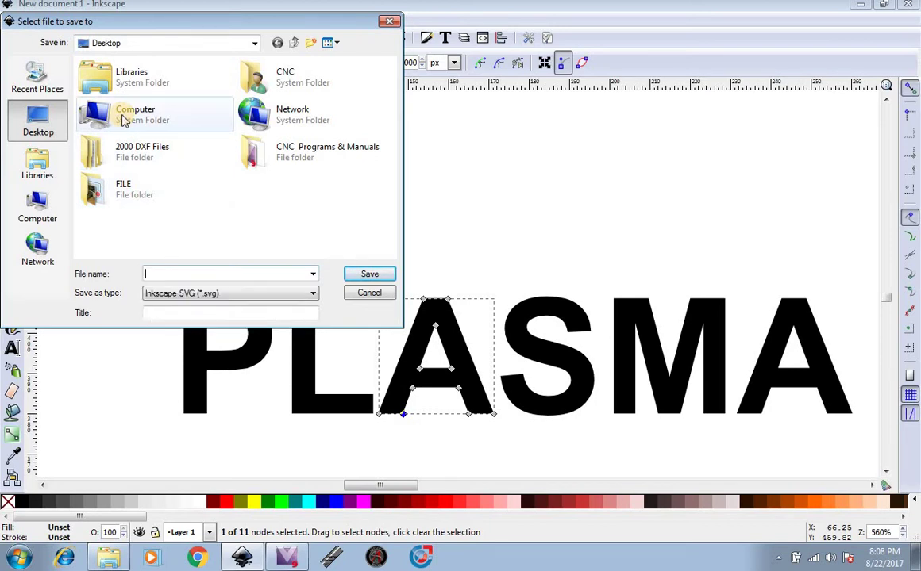
text(PLAS)
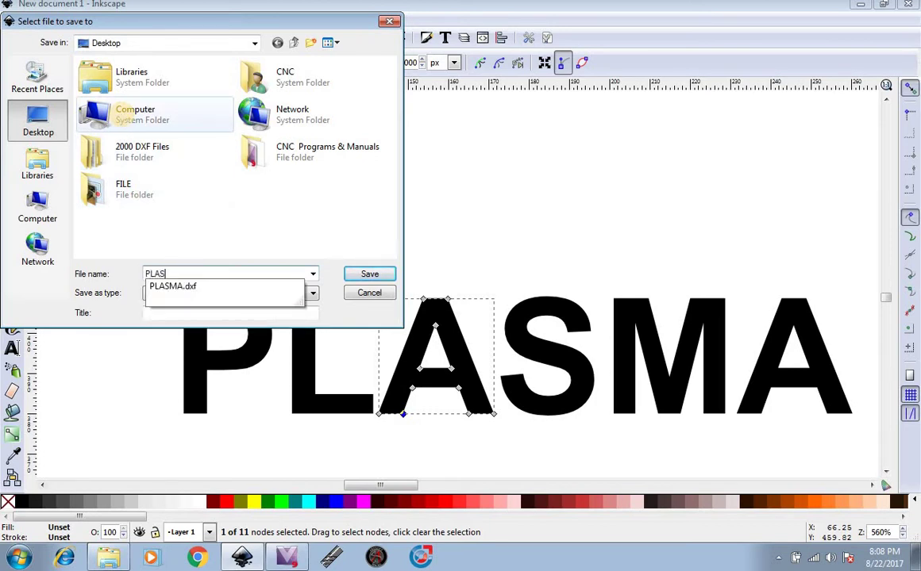
text(MA REG FONT)
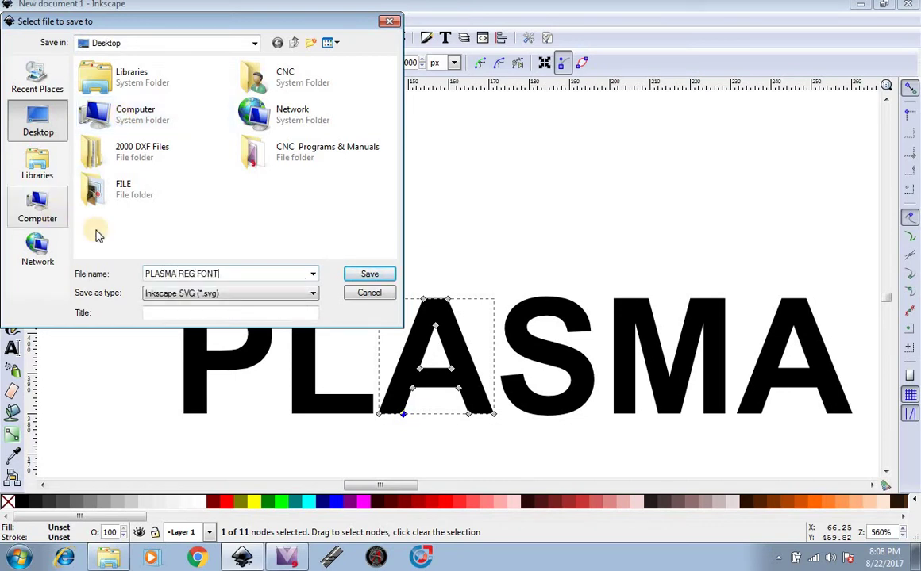
click(191, 294)
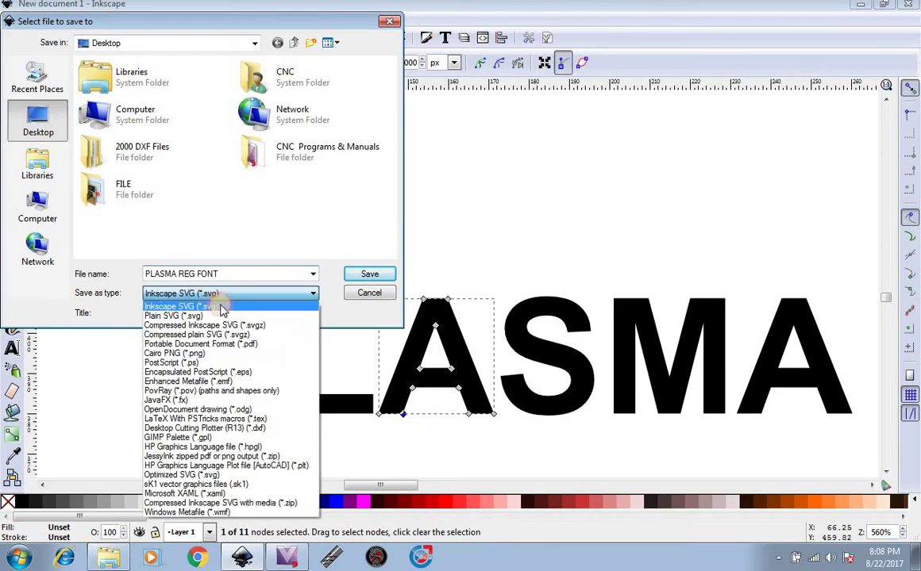
click(288, 429)
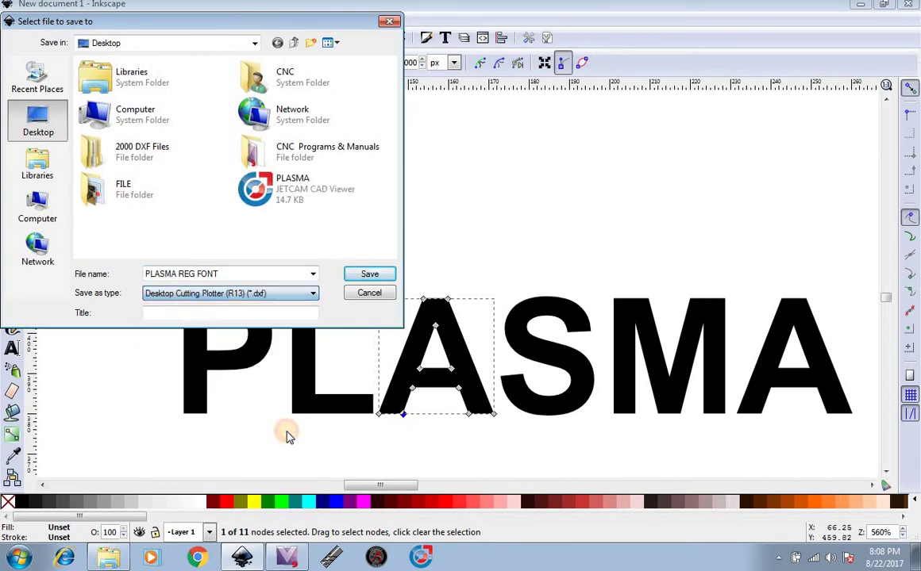
click(366, 275)
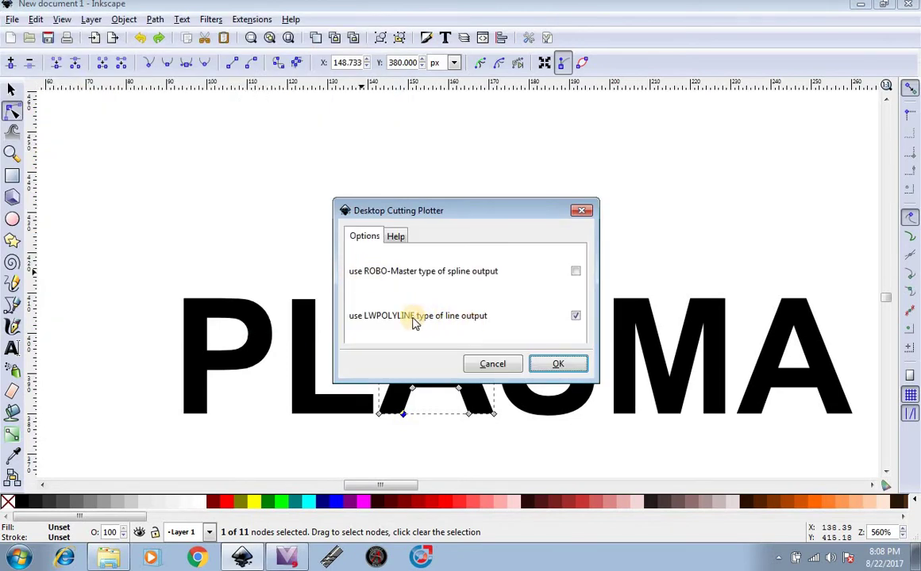
click(561, 363)
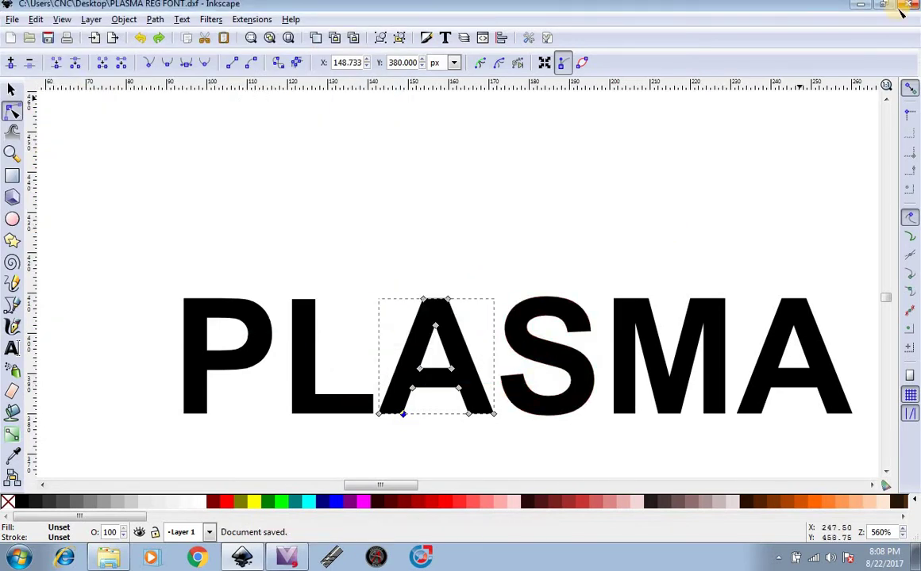
- Minimize Inkscape, restore ViaCAD 2D and create a new blank drawing
click(862, 7)
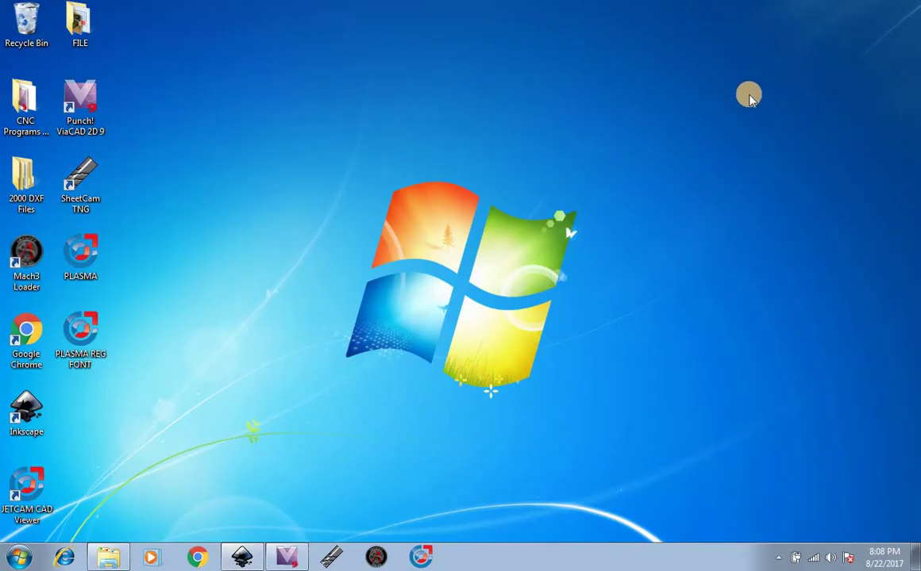
click(286, 557)
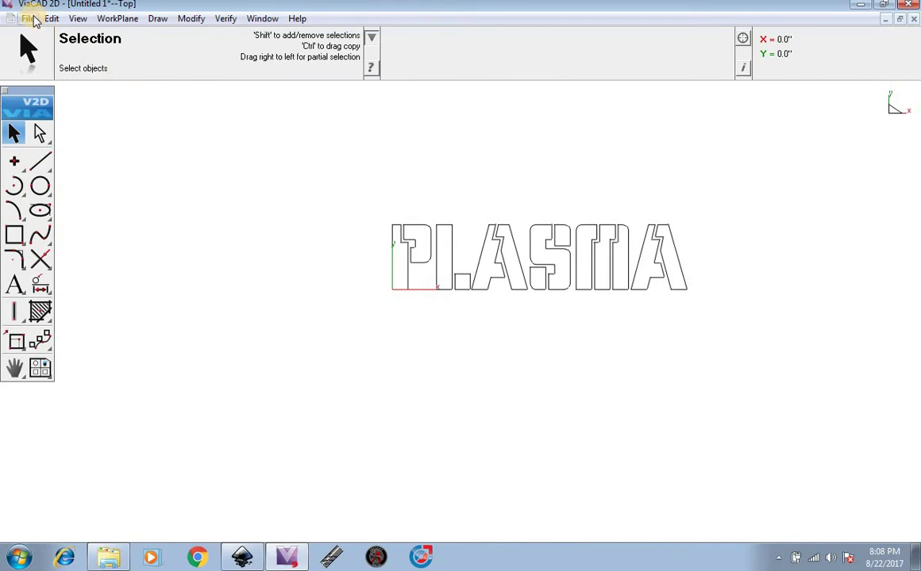
click(28, 19)
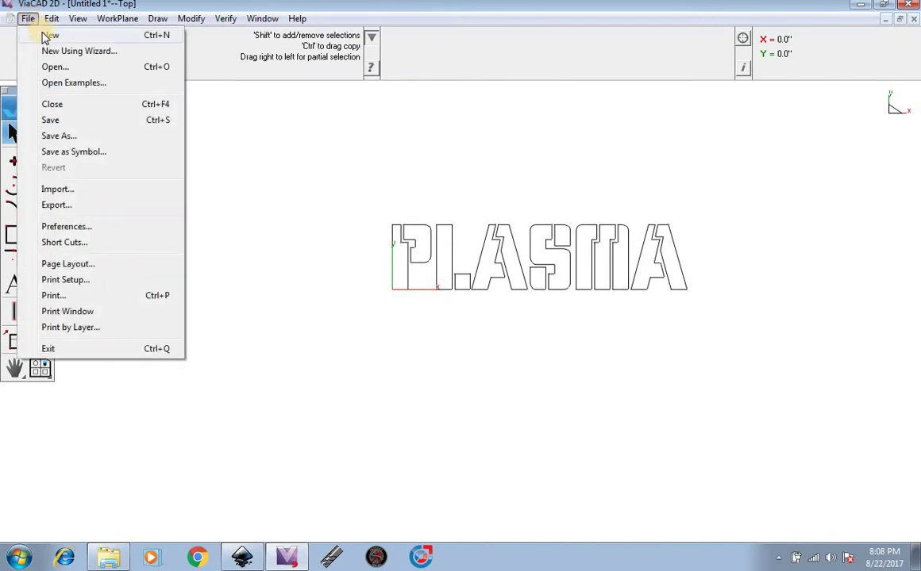
click(46, 35)
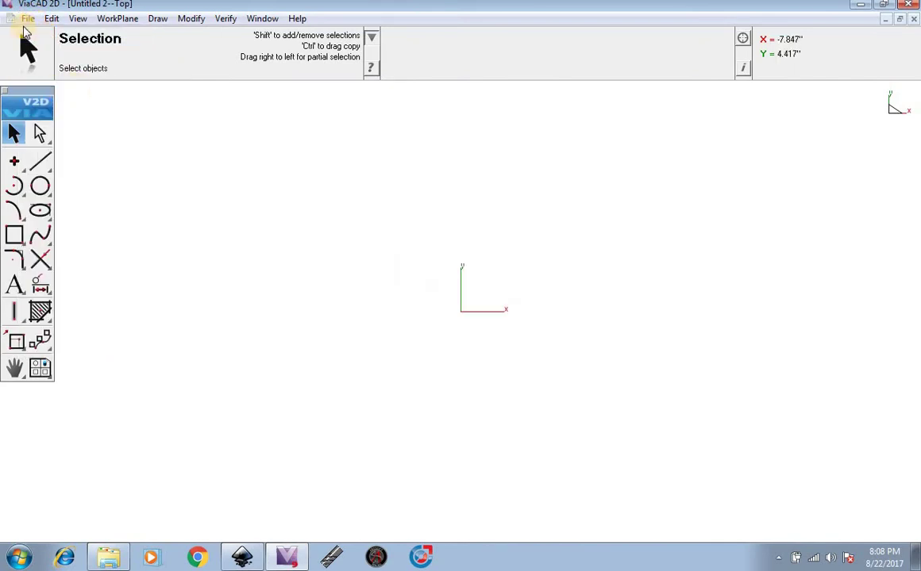
- Import PLASMA REG FONT from the Desktop as a DWG/DXF file in inches
click(28, 19)
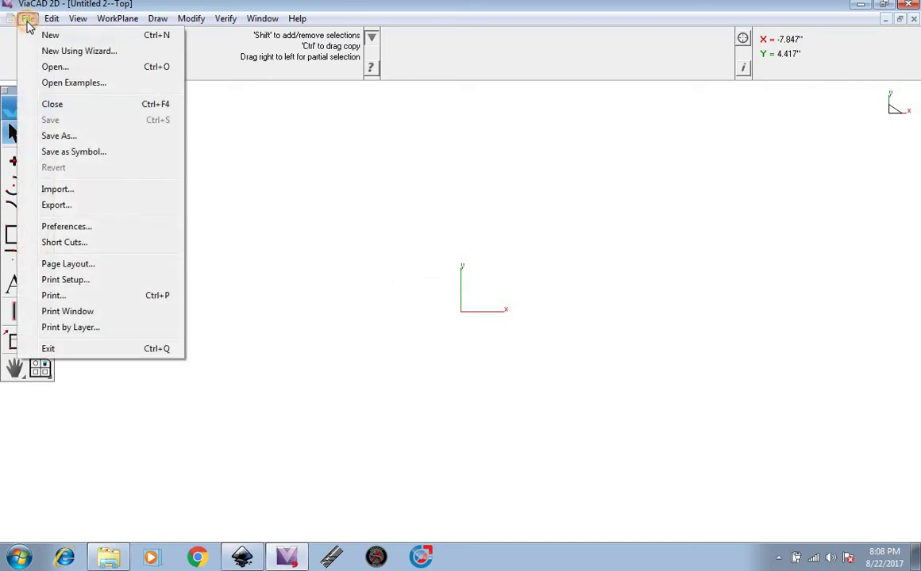
click(68, 191)
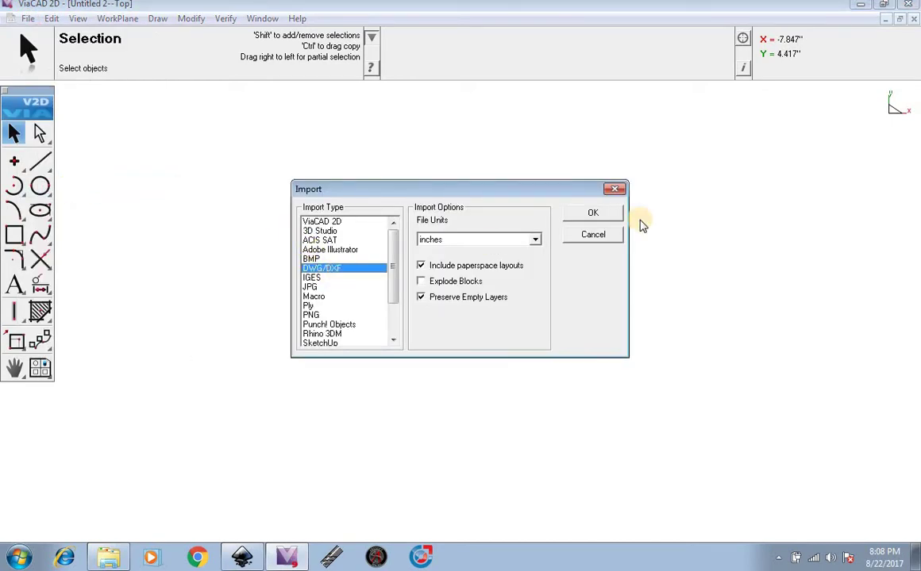
click(593, 214)
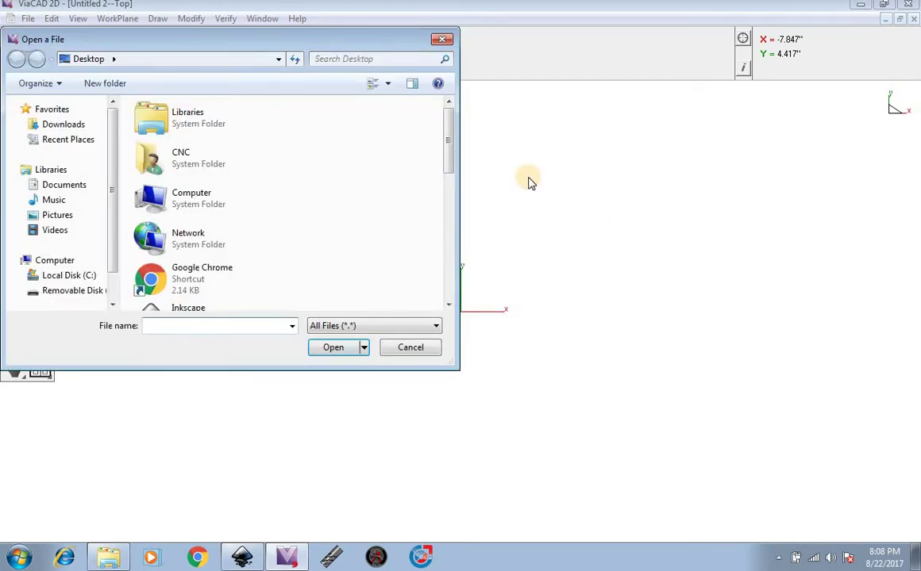
drag(449, 151, 454, 273)
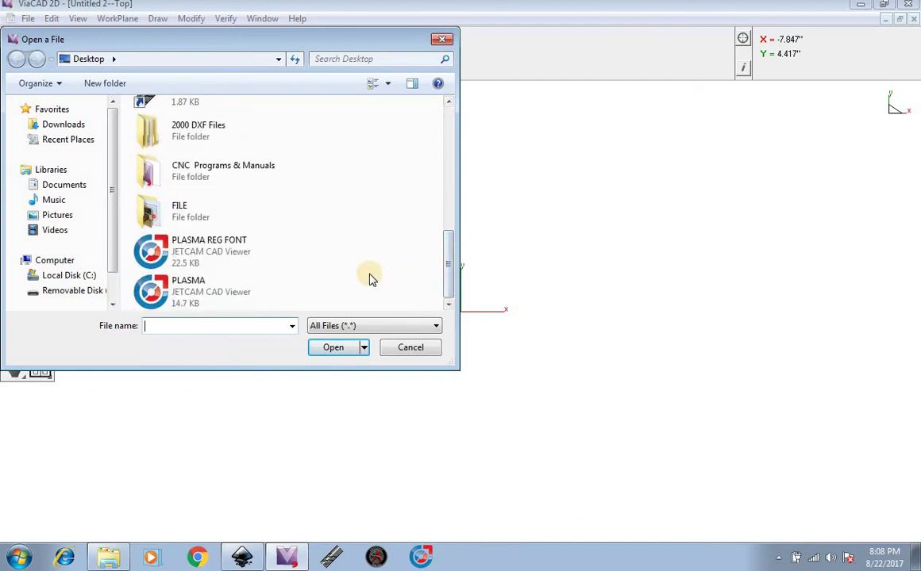
click(257, 267)
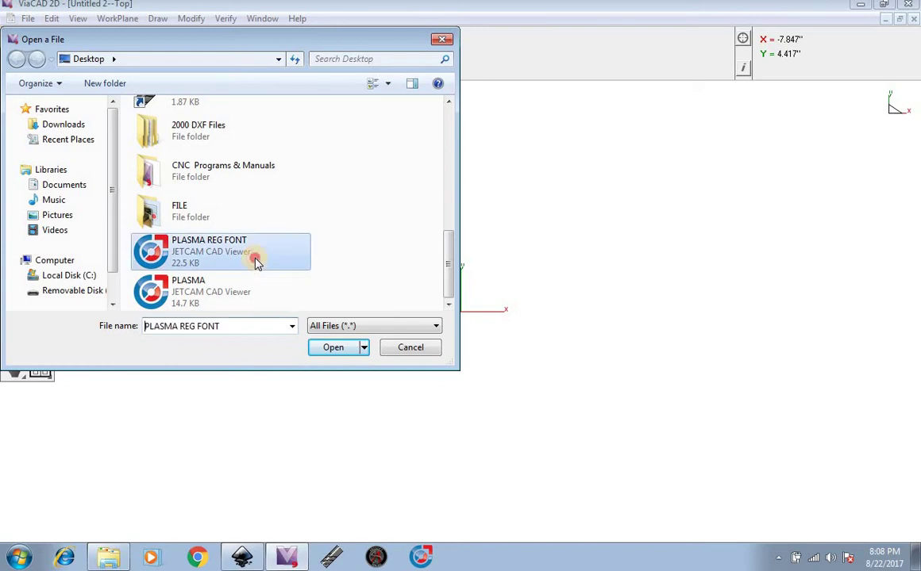
click(343, 353)
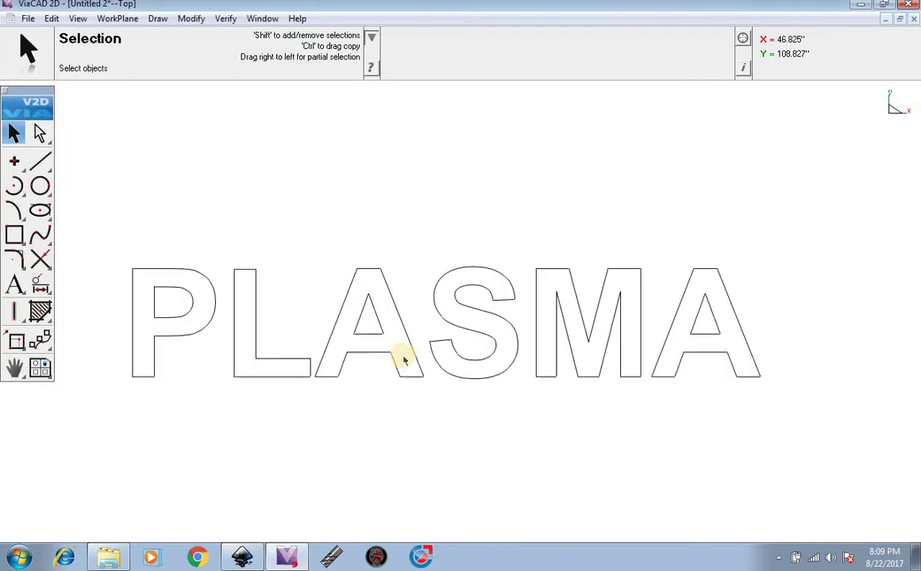
- Zoom around to inspect the imported letters and window-select all PLASMA outlines
scroll(635, 369, down, 5)
scroll(622, 370, up, 6)
scroll(342, 325, up, 3)
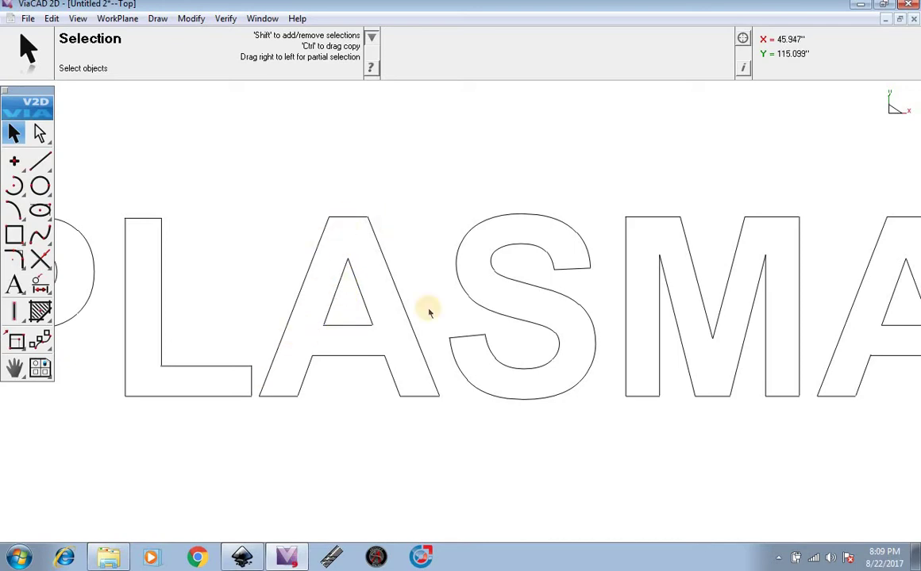
scroll(341, 334, up, 3)
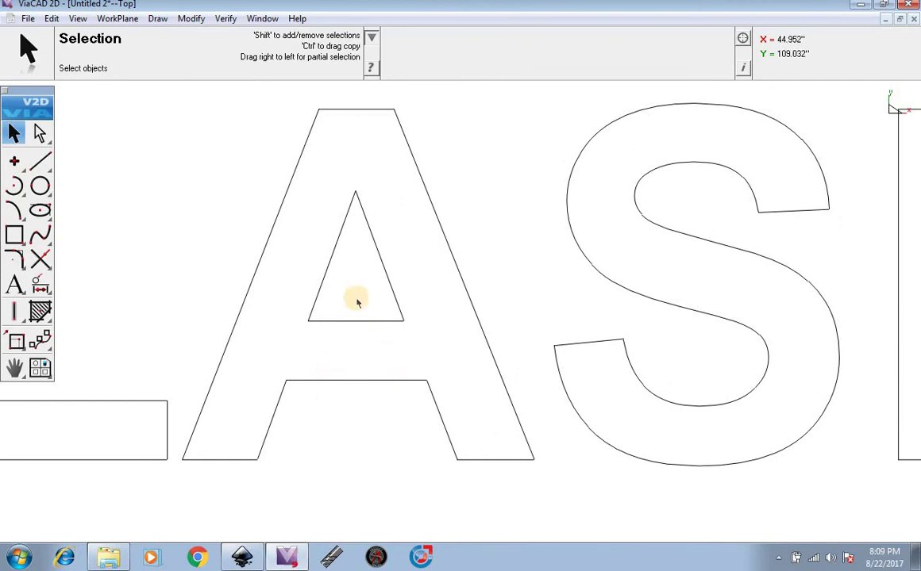
scroll(379, 326, down, 6)
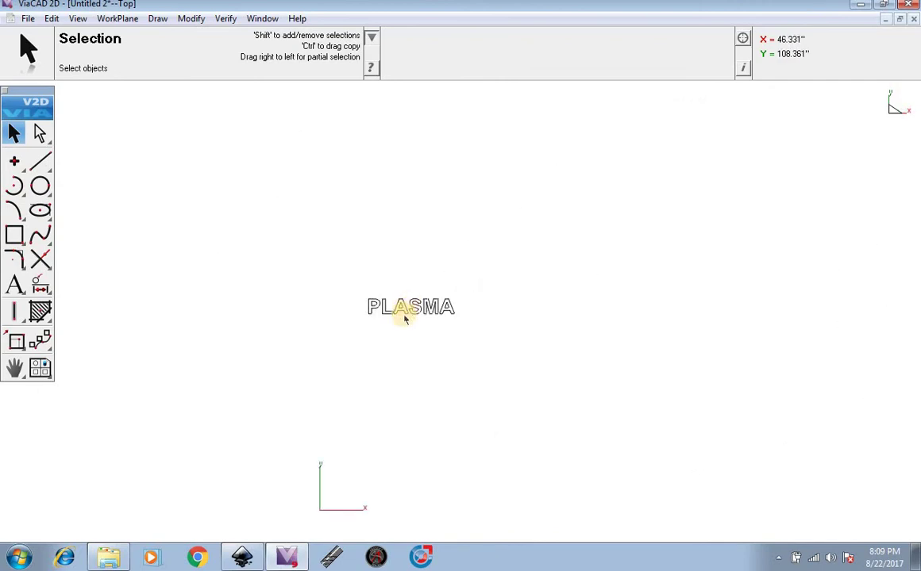
scroll(406, 319, down, 2)
drag(437, 324, 379, 405)
scroll(380, 405, up, 6)
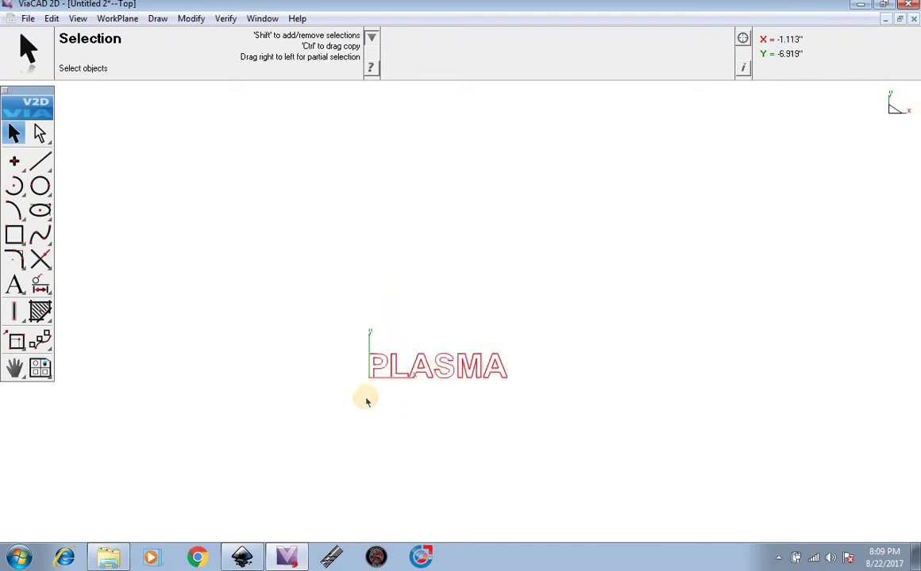
scroll(385, 378, up, 4)
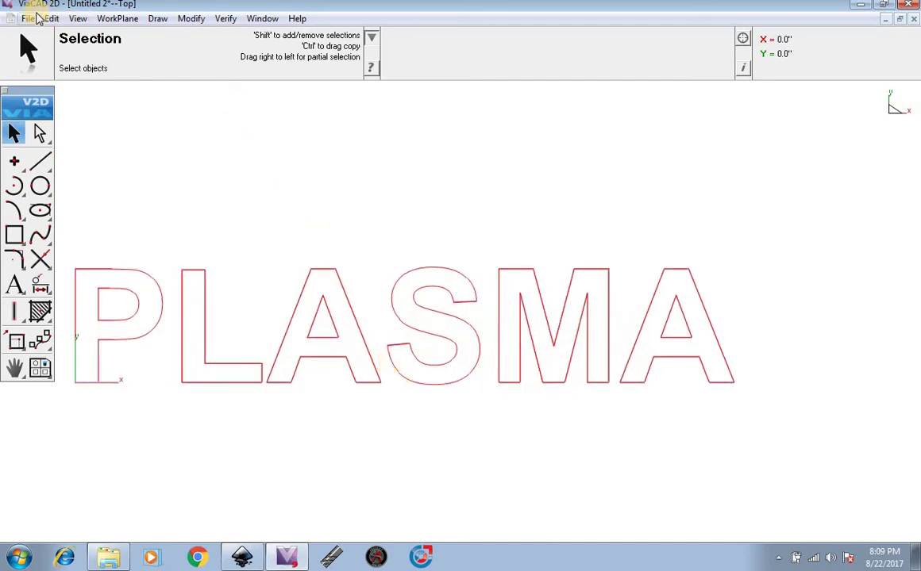
- Run Edit > Group > UnGroup on the PLASMA lettering
click(48, 18)
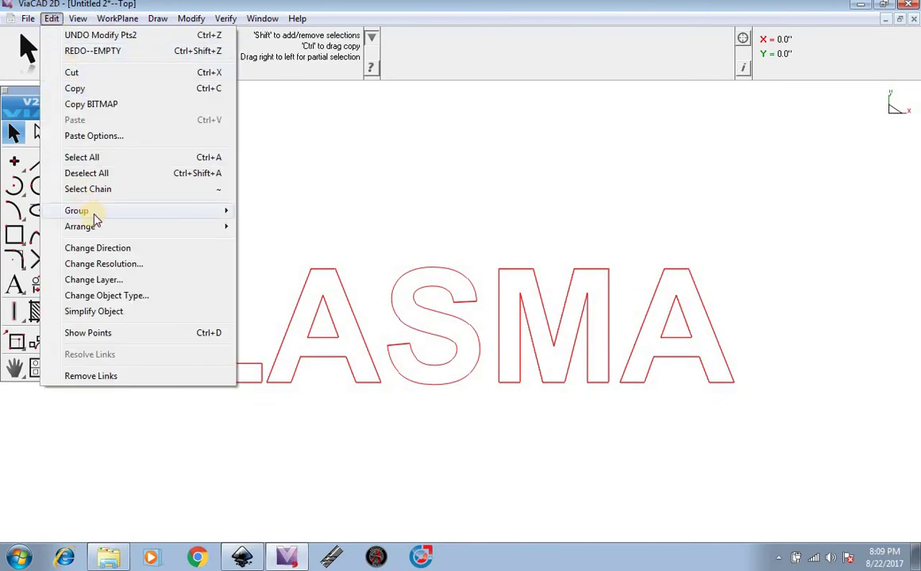
mouse_move(98, 219)
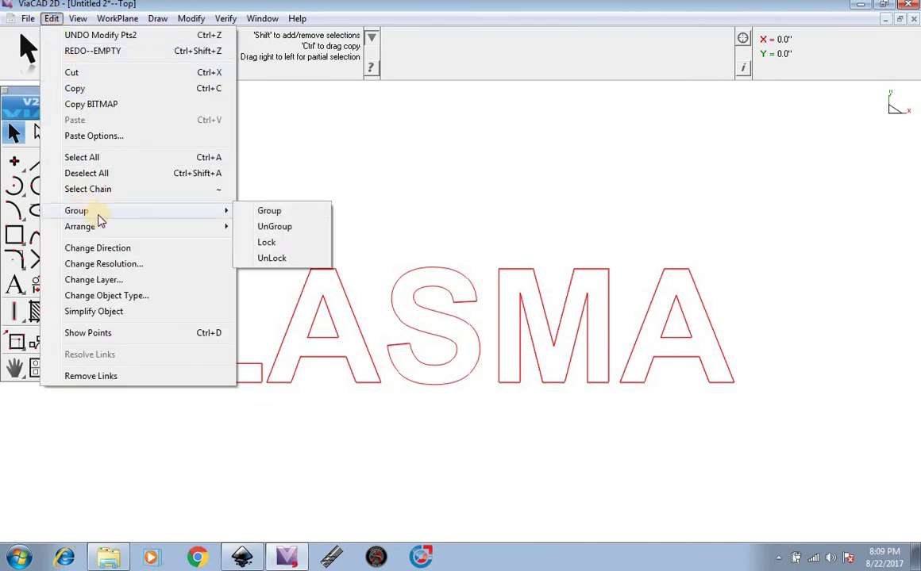
click(288, 230)
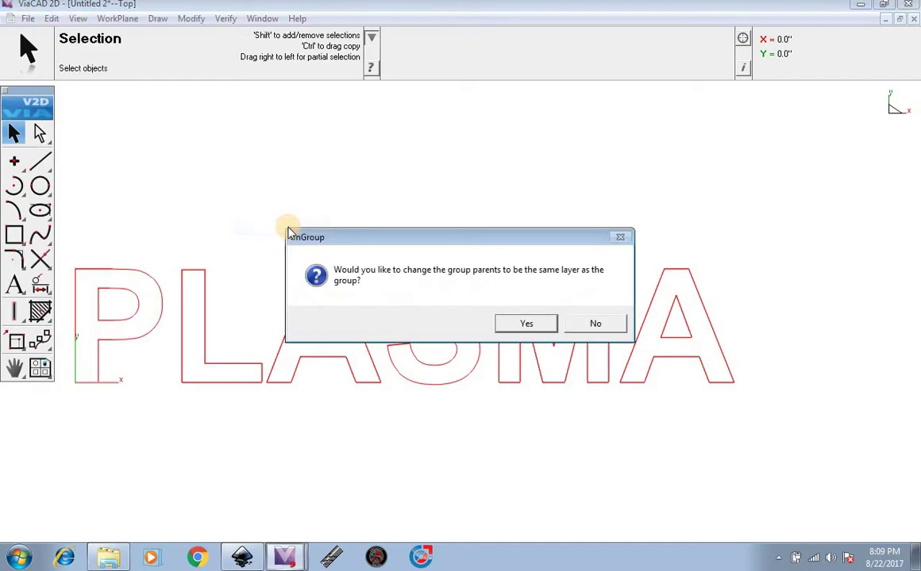
- Confirm the ungroup and check the first A's crossbar edges by selecting them
click(526, 324)
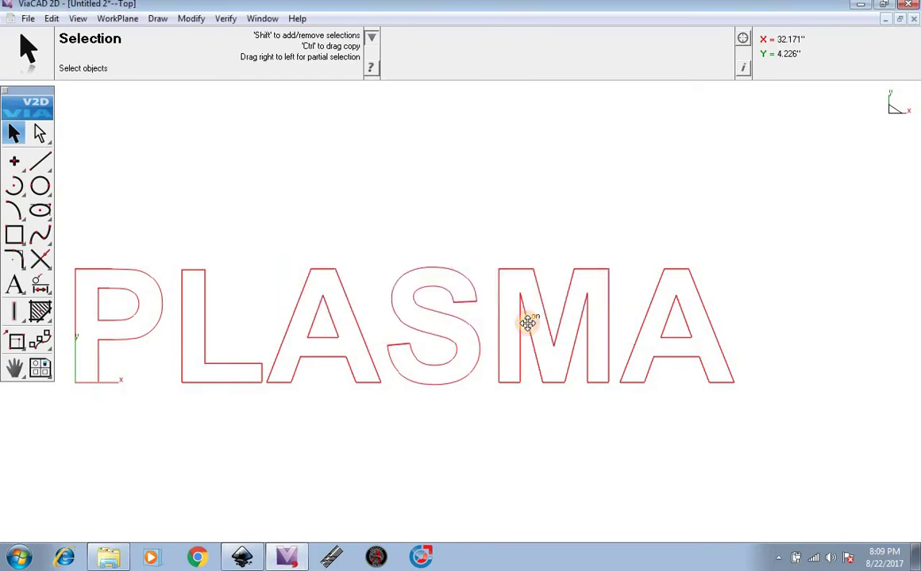
click(260, 291)
click(325, 340)
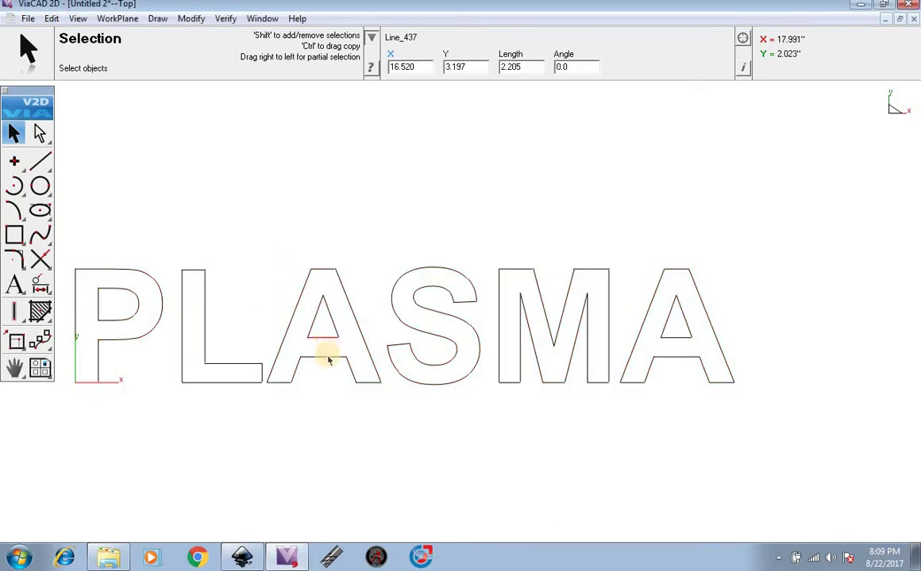
scroll(325, 361, up, 3)
click(323, 357)
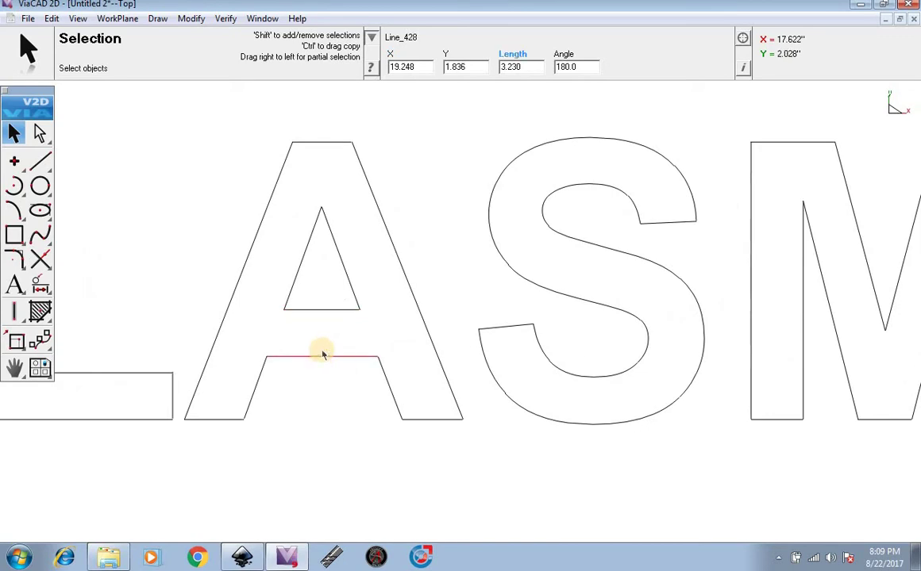
click(169, 230)
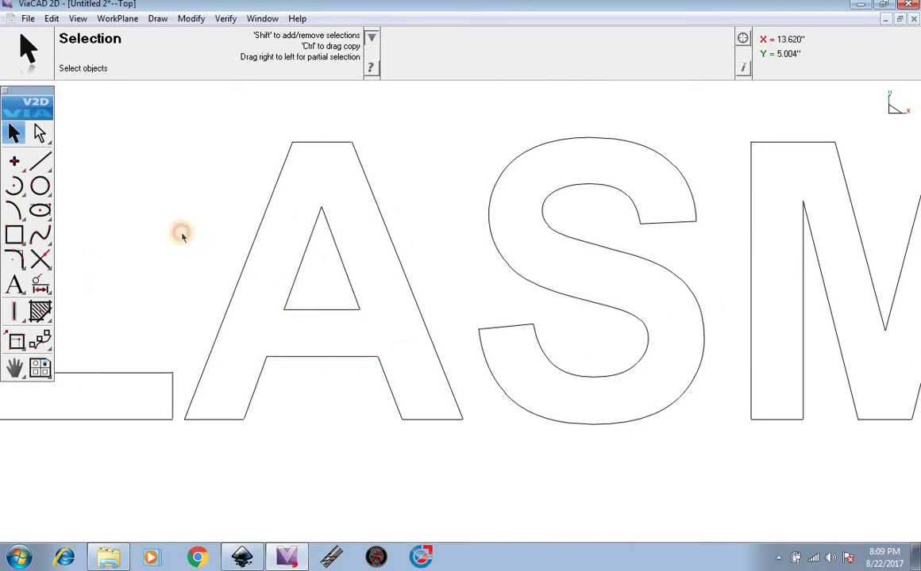
- Draw two vertical bridge posts through the A's crossbar and delete the edges between them
click(38, 161)
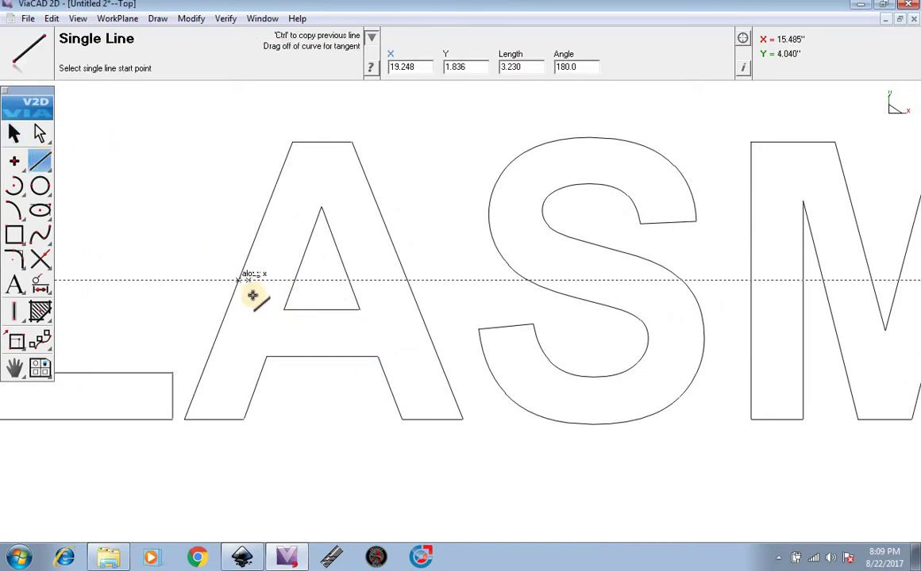
scroll(294, 314, up, 3)
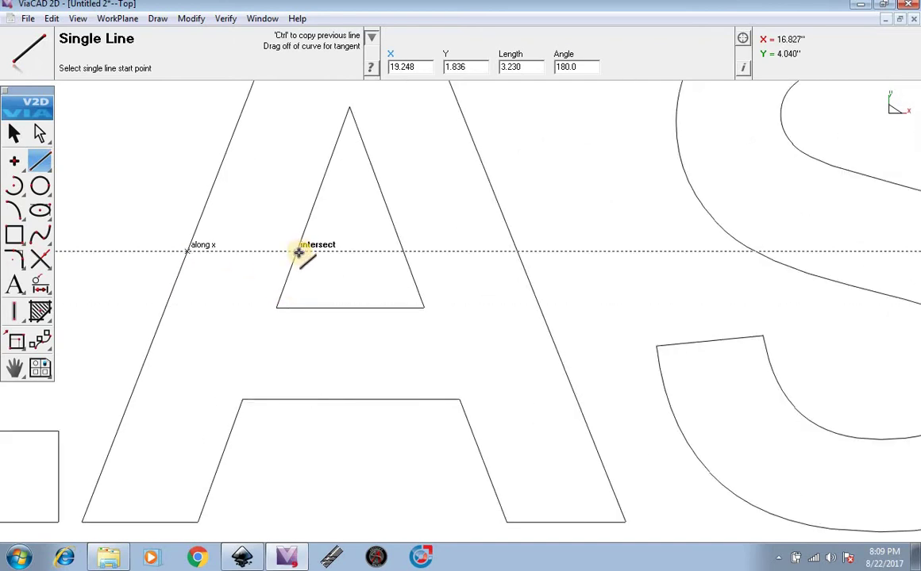
click(301, 307)
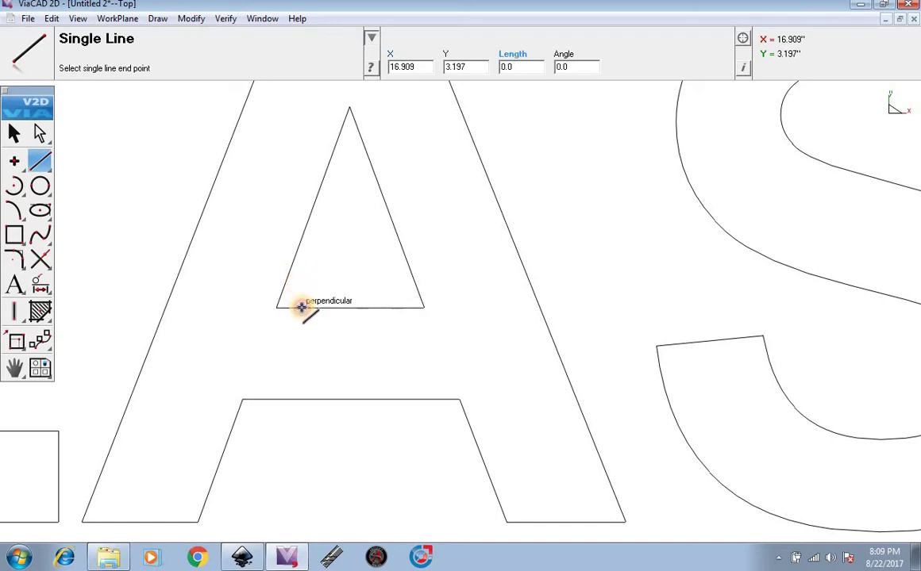
click(302, 398)
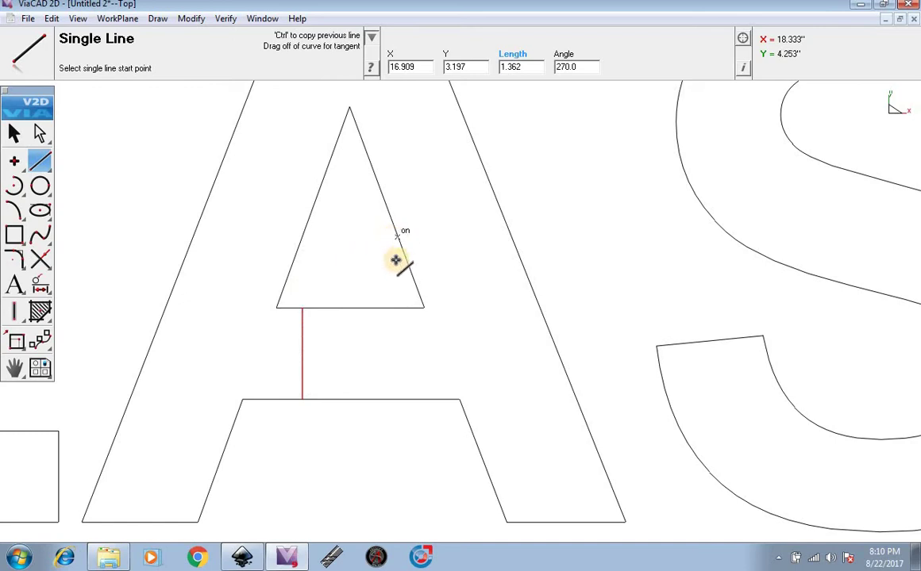
click(395, 308)
click(395, 399)
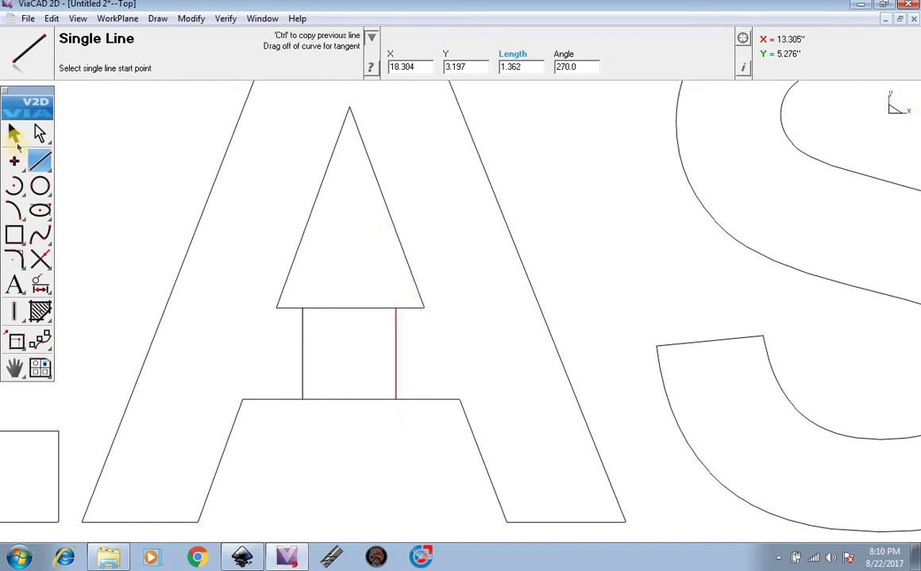
click(14, 135)
drag(353, 419, 322, 266)
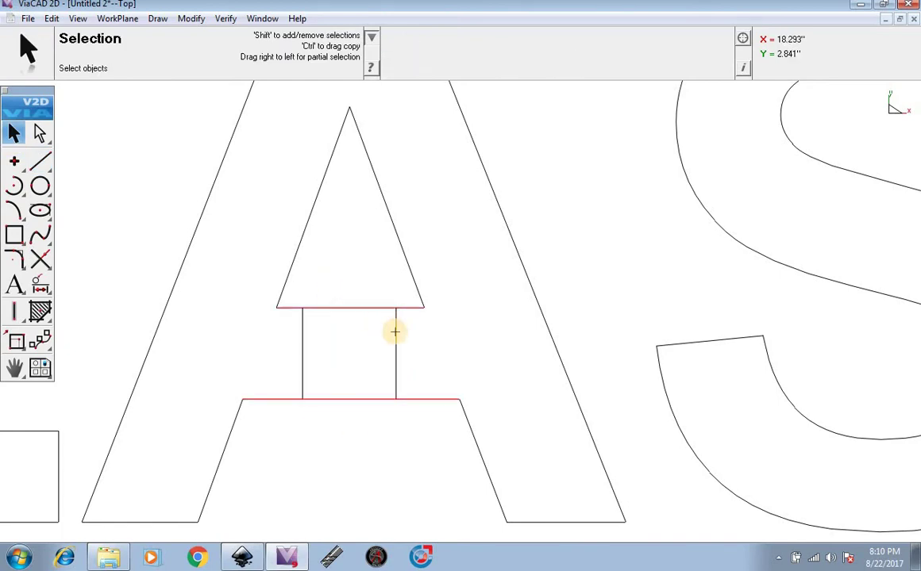
key(Delete)
- Draw four short horizontal lines joining the posts to the A's diagonals and legs
click(40, 161)
click(302, 308)
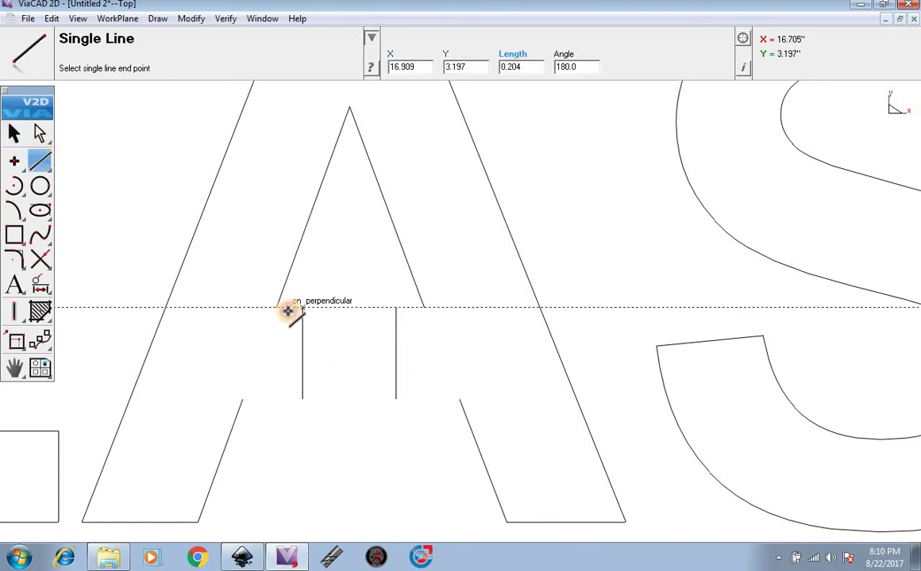
click(278, 308)
click(395, 308)
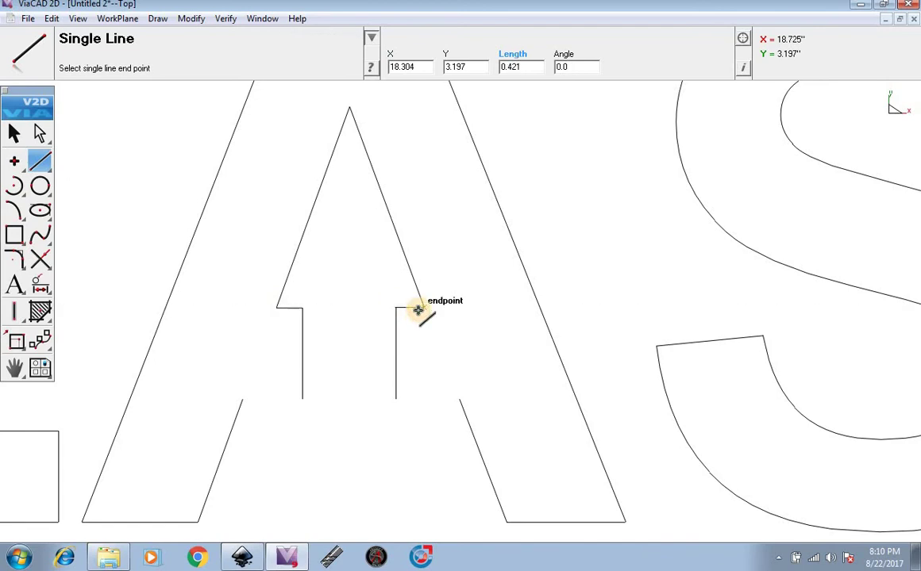
click(418, 310)
click(242, 400)
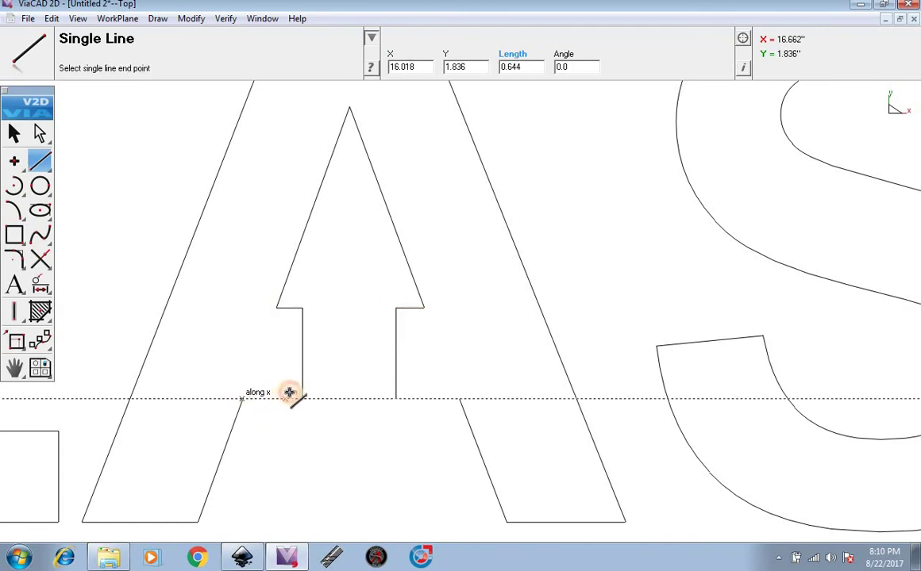
click(302, 400)
click(395, 399)
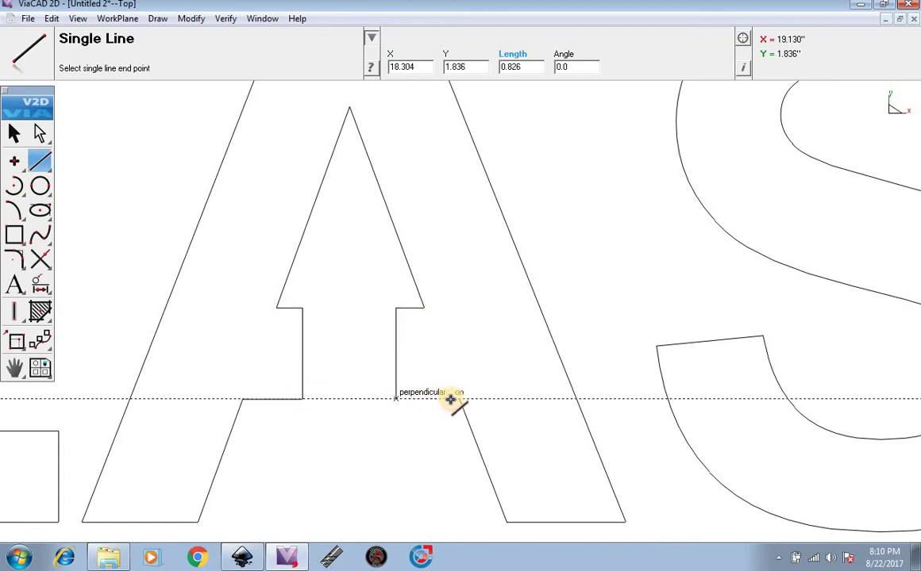
click(452, 399)
scroll(238, 345, down, 3)
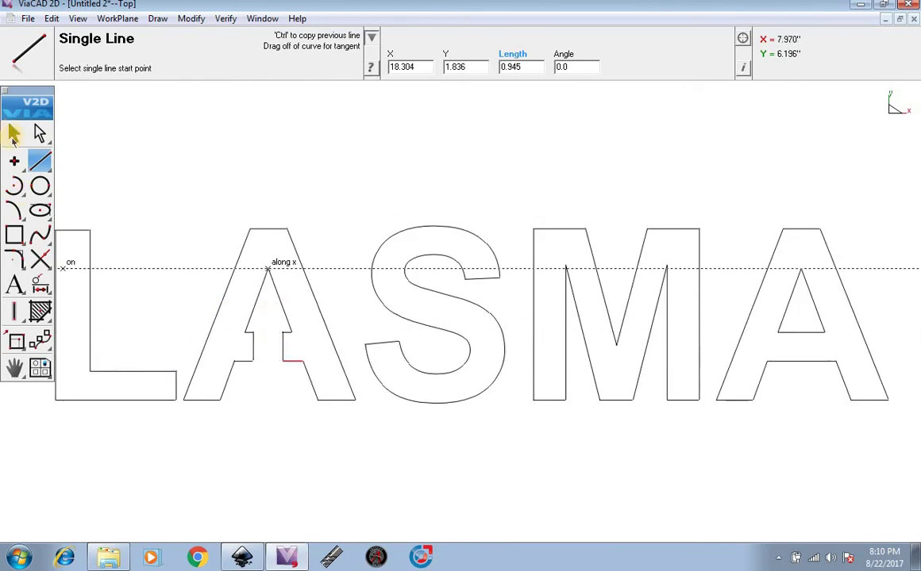
- Draw two vertical posts through the last A's crossbar and delete the edges between them
click(13, 135)
scroll(602, 411, down, 3)
scroll(746, 379, up, 5)
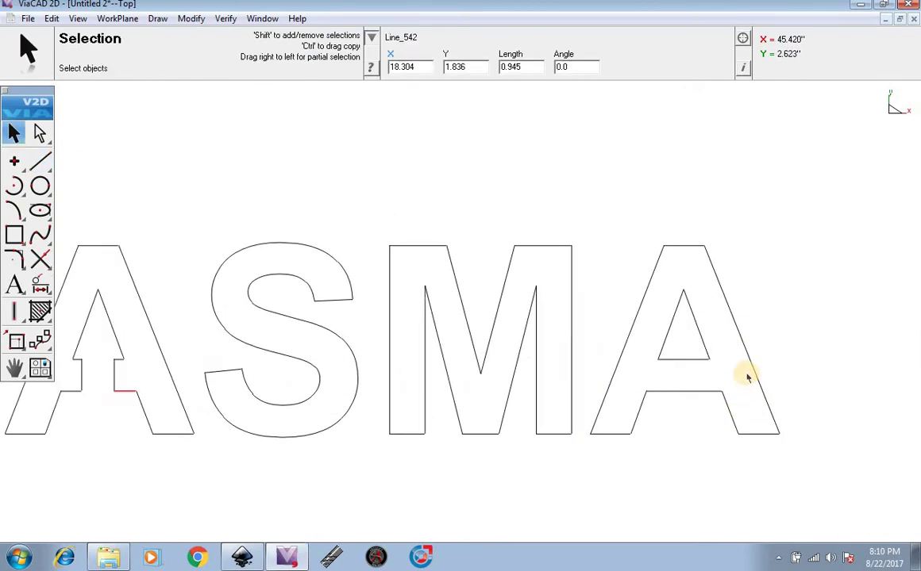
click(44, 163)
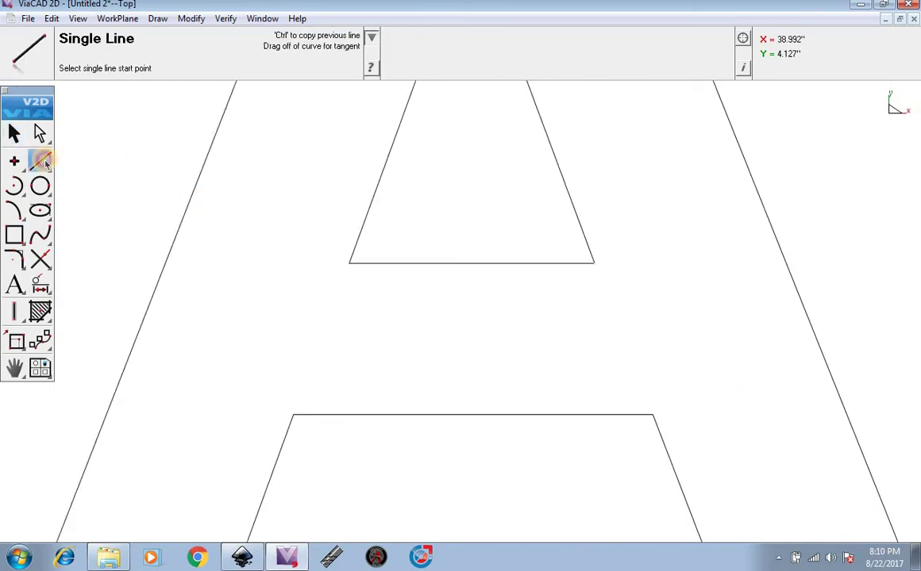
click(379, 266)
click(379, 415)
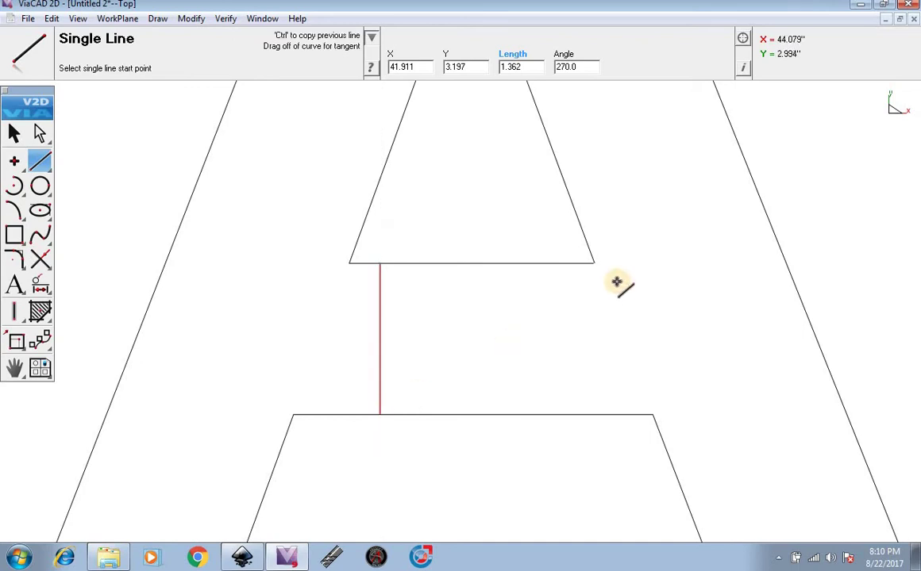
click(564, 263)
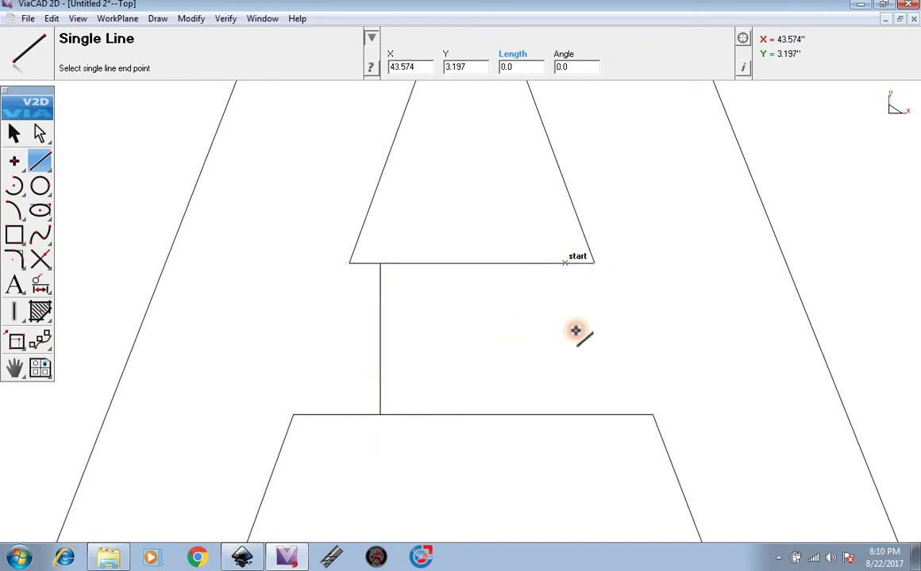
click(572, 418)
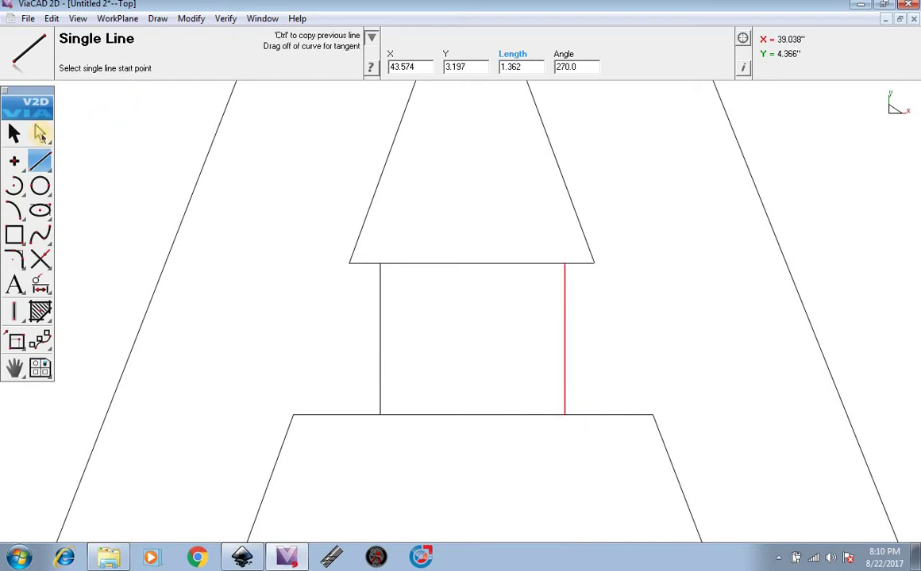
click(14, 134)
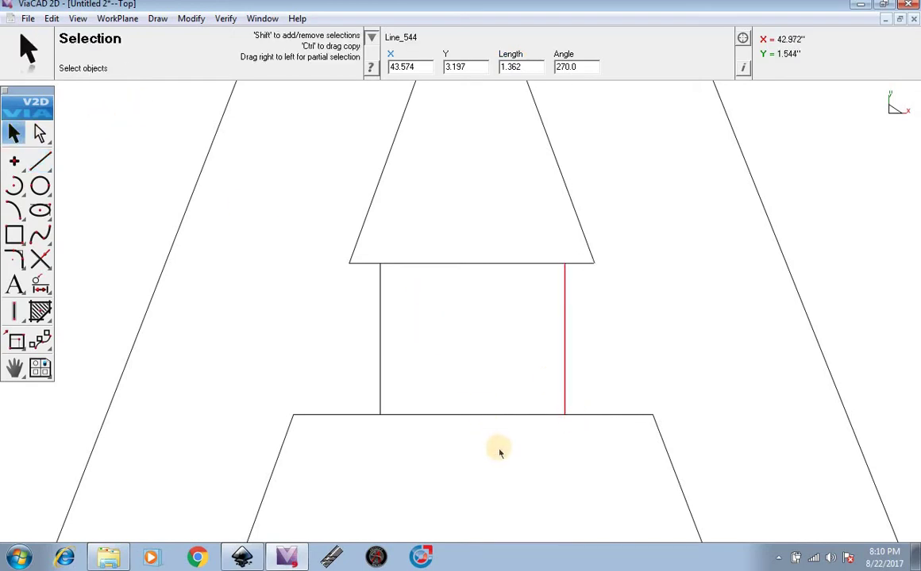
drag(512, 450, 444, 248)
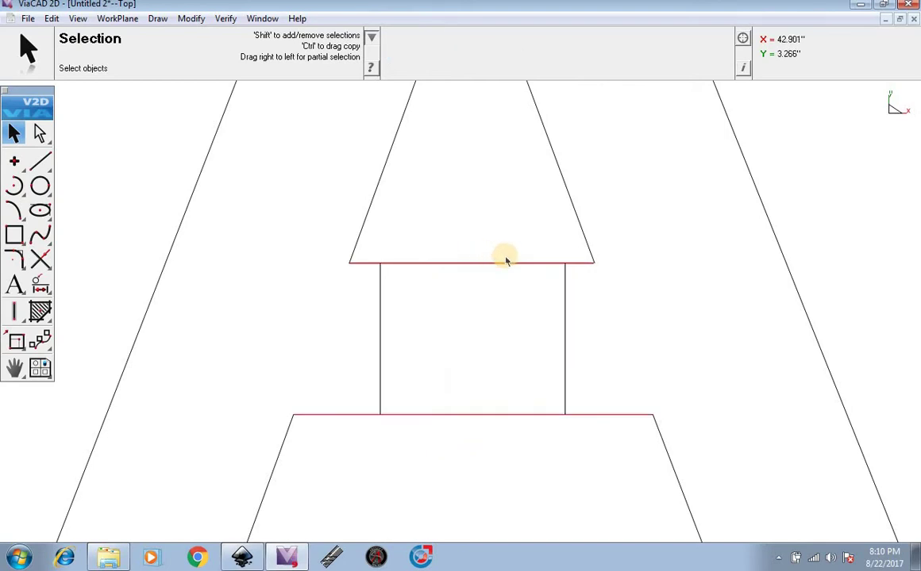
key(Delete)
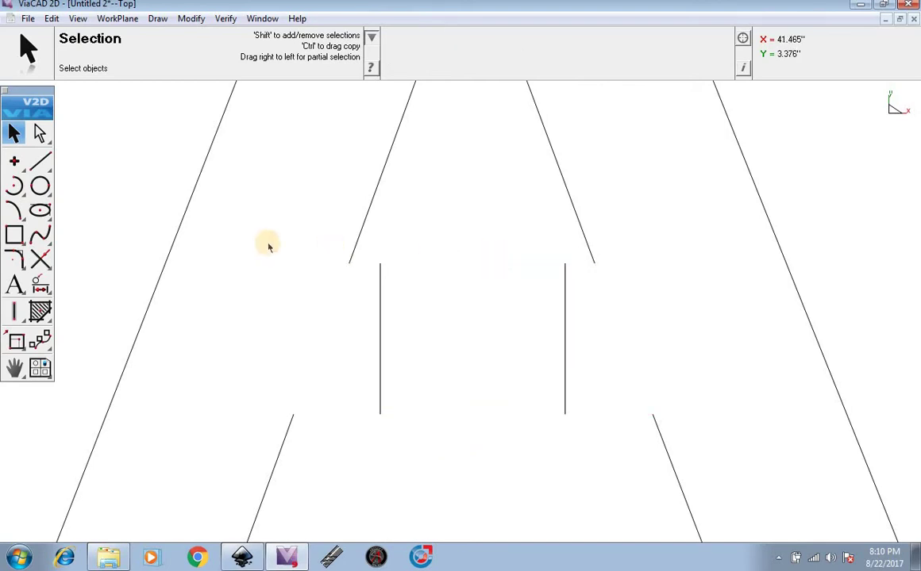
- Draw four horizontal connectors joining the post ends to the A's slanted and crossbar edges
click(44, 164)
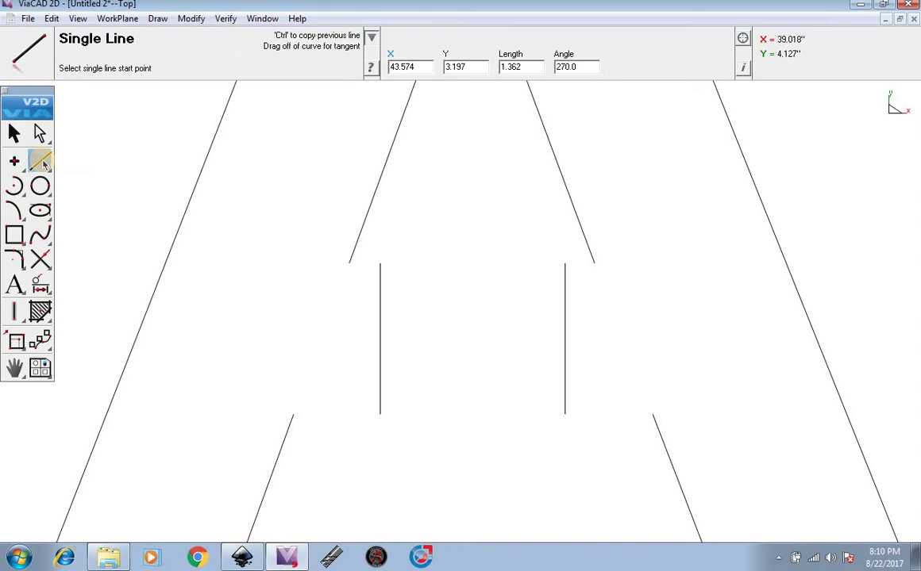
click(350, 262)
click(380, 263)
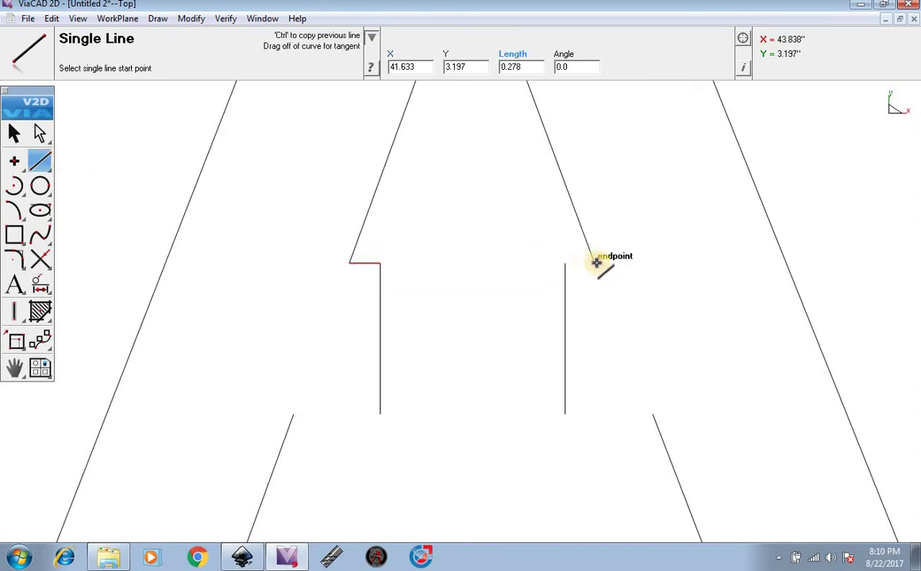
click(594, 262)
click(565, 263)
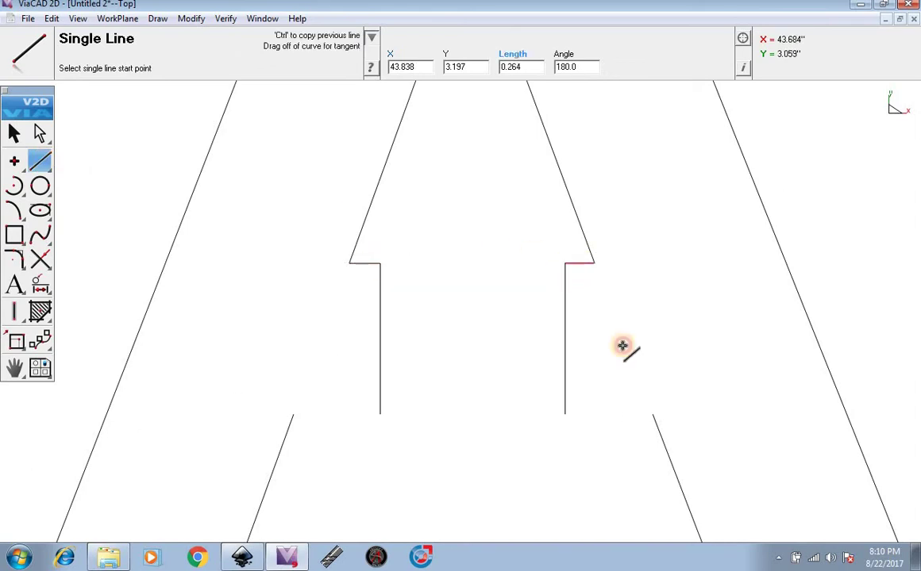
click(656, 418)
click(565, 414)
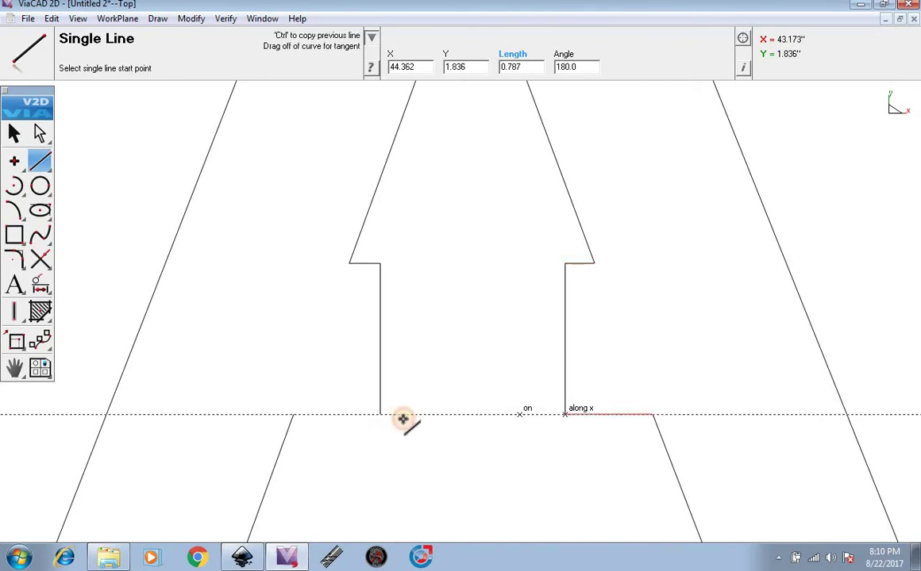
click(292, 414)
click(380, 414)
scroll(447, 395, down, 3)
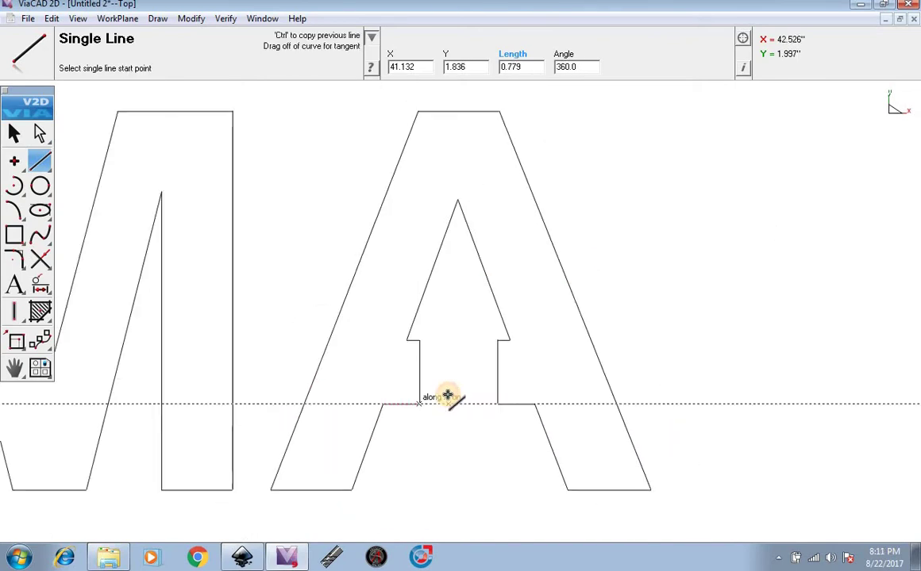
scroll(452, 393, down, 5)
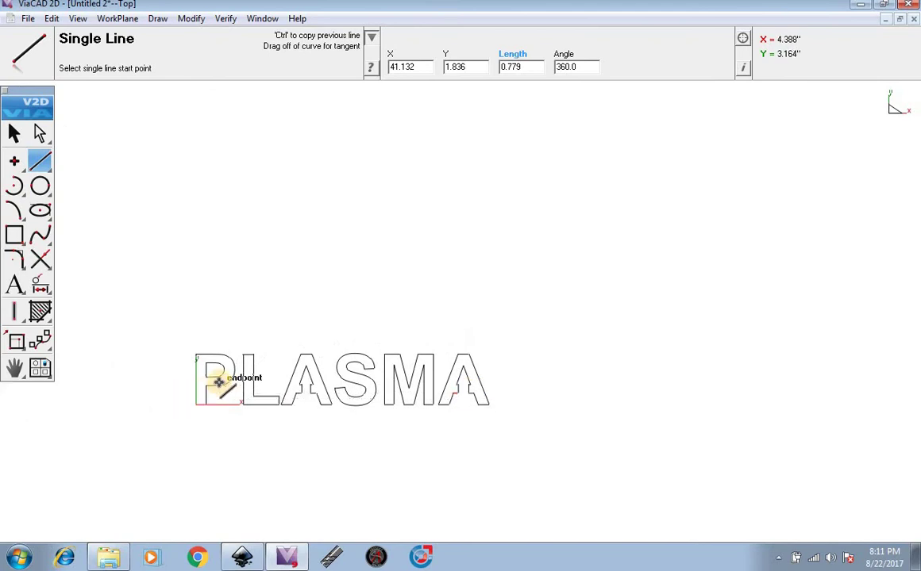
- Draw two horizontal bridge lines across the P's stem, from inner edge to outer edge
scroll(339, 405, up, 3)
scroll(339, 405, down, 1)
scroll(128, 353, up, 1)
scroll(128, 353, up, 3)
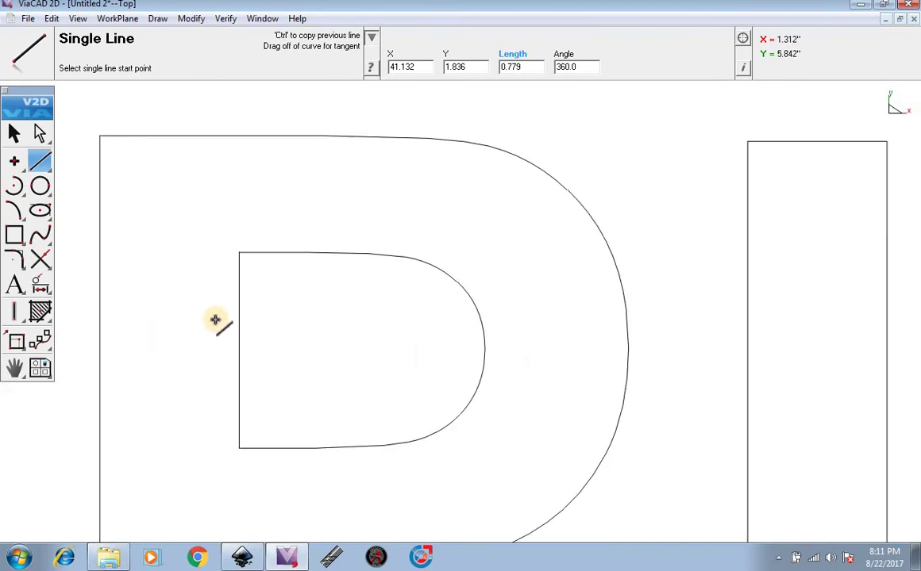
click(238, 287)
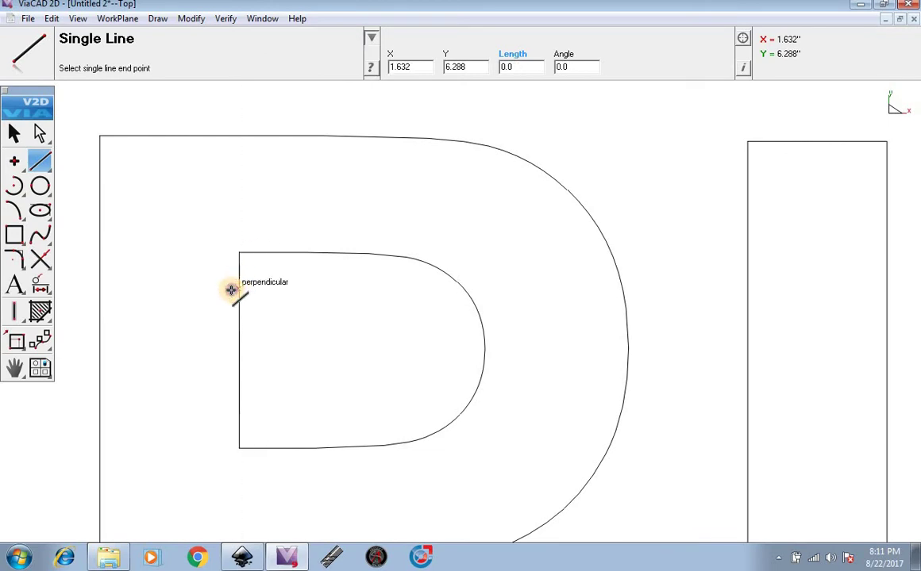
click(101, 290)
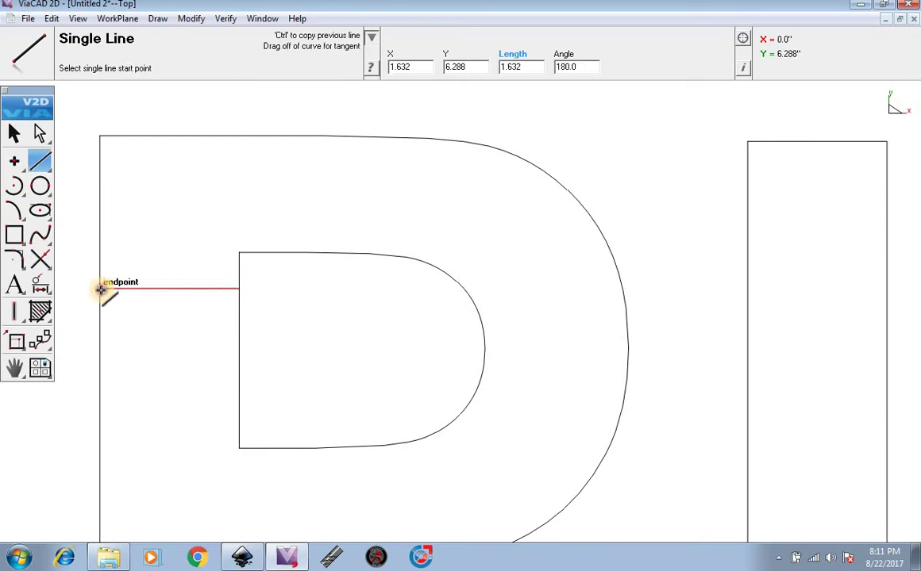
click(238, 421)
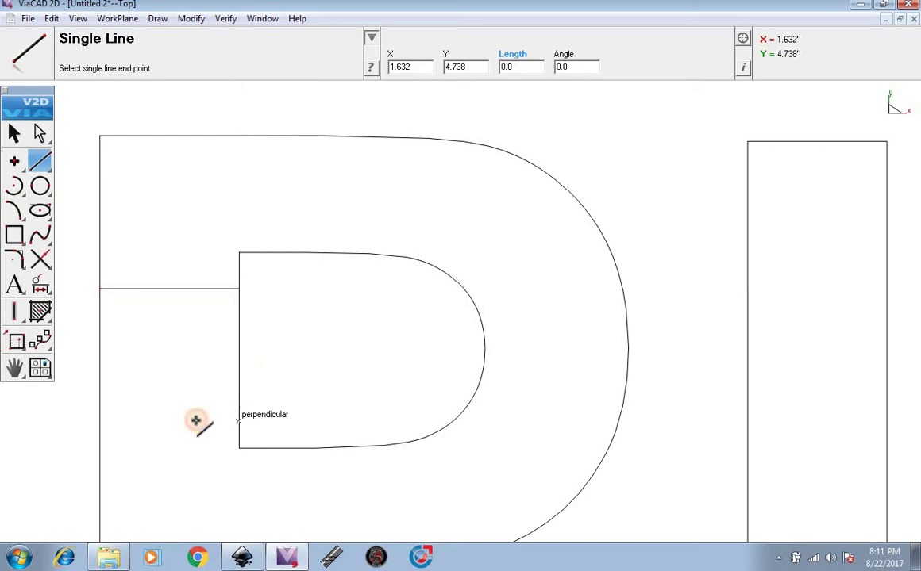
click(102, 414)
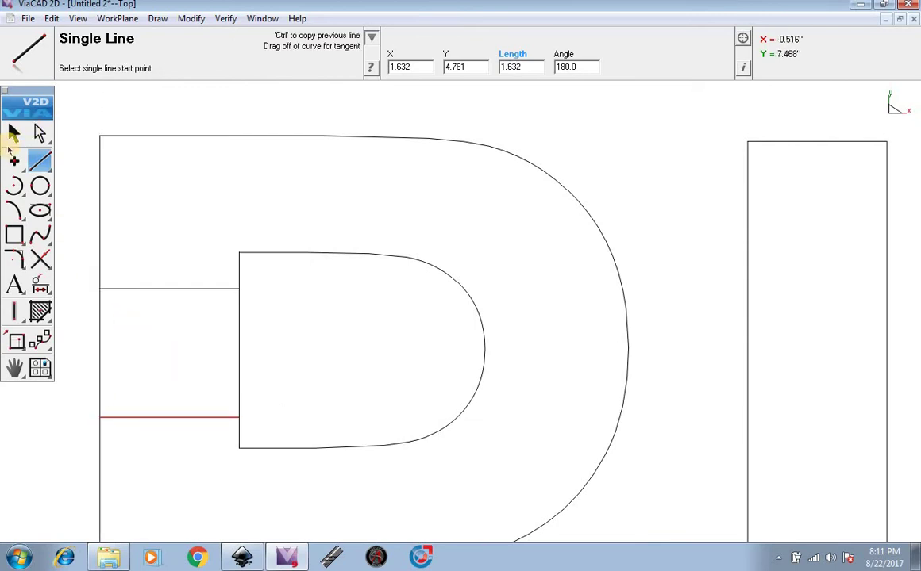
- Box-select and delete the P's long outer and inner stem edges
click(13, 135)
drag(269, 376, 82, 321)
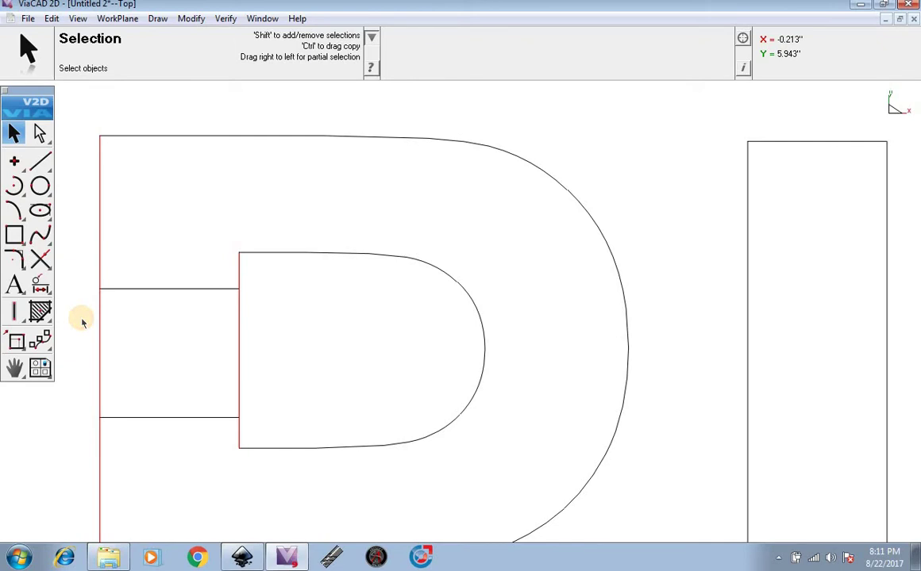
key(Delete)
- Redraw the P's outer and inner stem edge pieces with Single Line, ending at the bridges
click(40, 161)
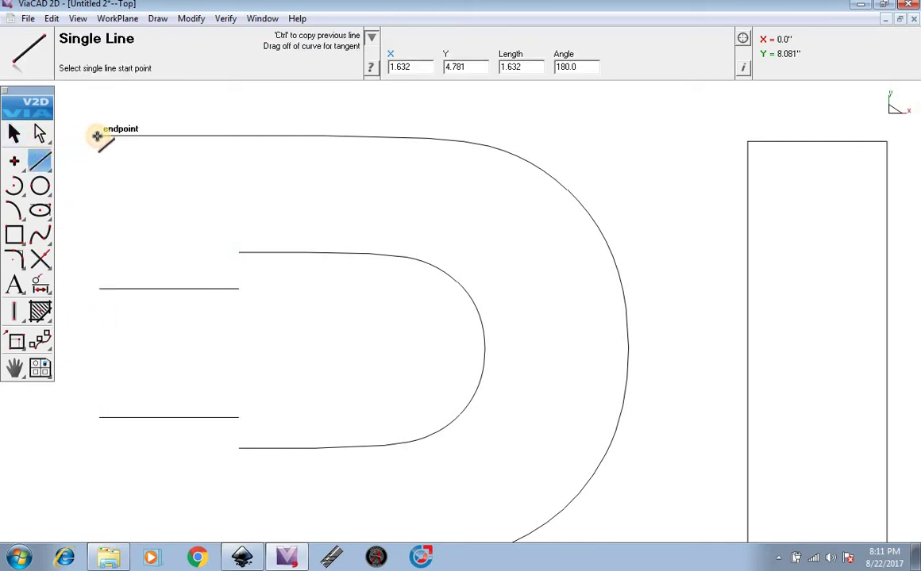
click(99, 136)
click(98, 289)
click(238, 252)
click(238, 289)
click(238, 417)
click(238, 448)
scroll(230, 325, down, 3)
scroll(216, 436, up, 5)
click(183, 101)
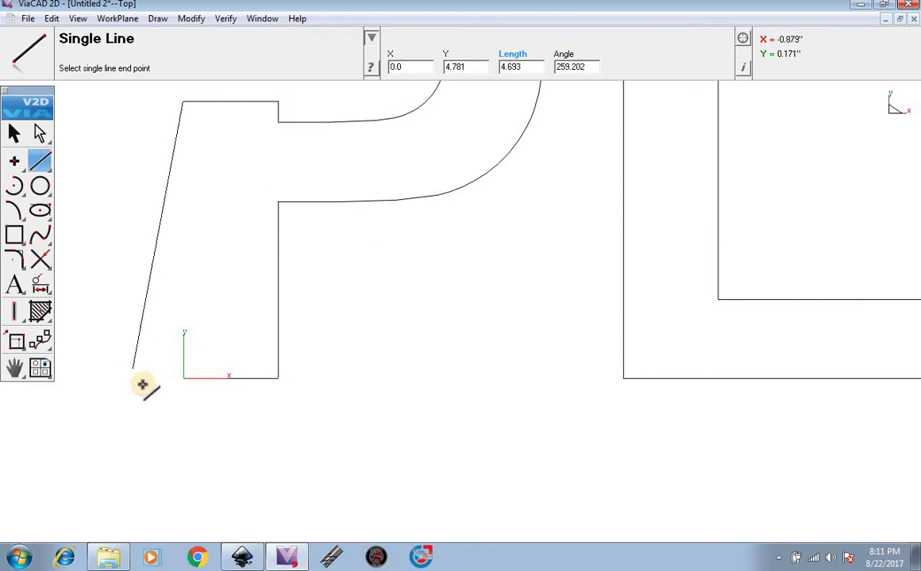
click(182, 379)
scroll(370, 353, down, 3)
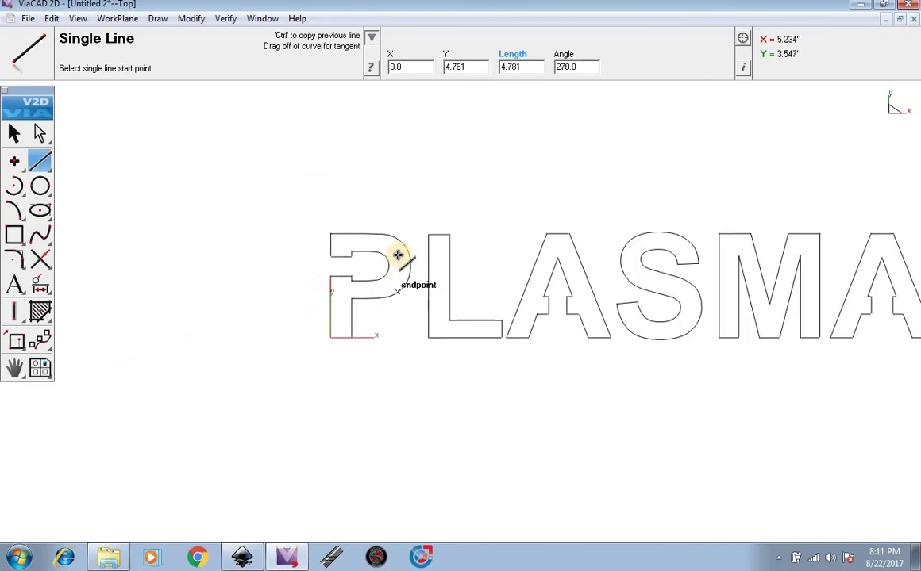
- Draw two Single Lines across the P's bowl from the inner curve to the outer curve
scroll(396, 251, up, 3)
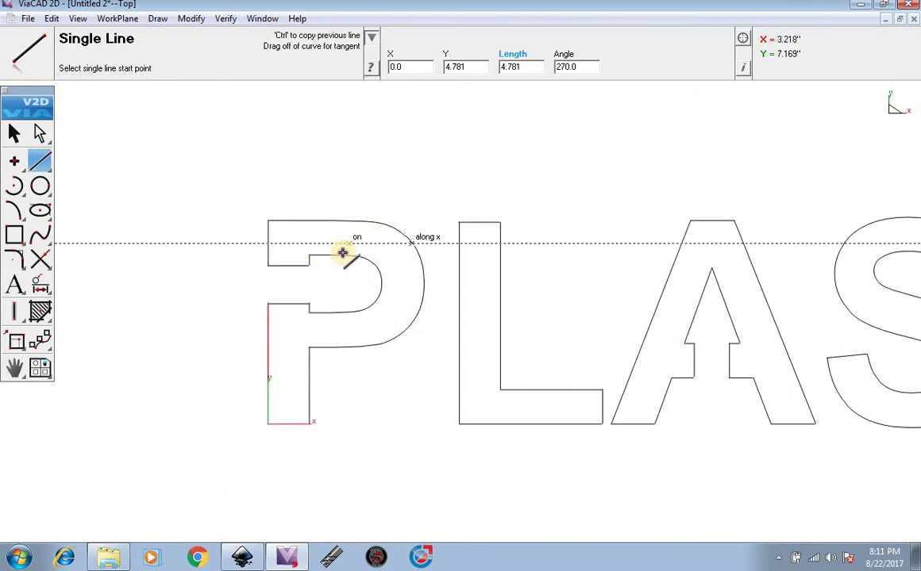
scroll(432, 287, up, 2)
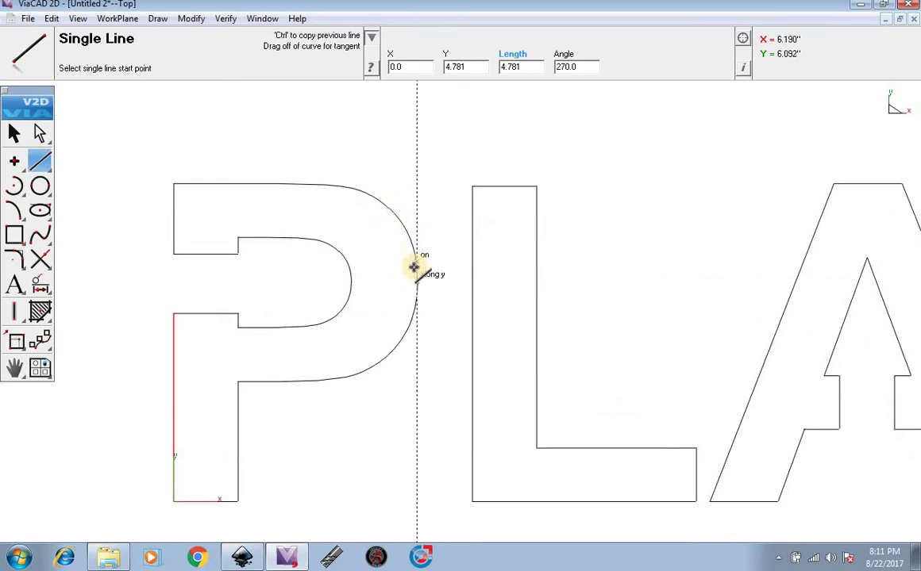
scroll(396, 239, up, 2)
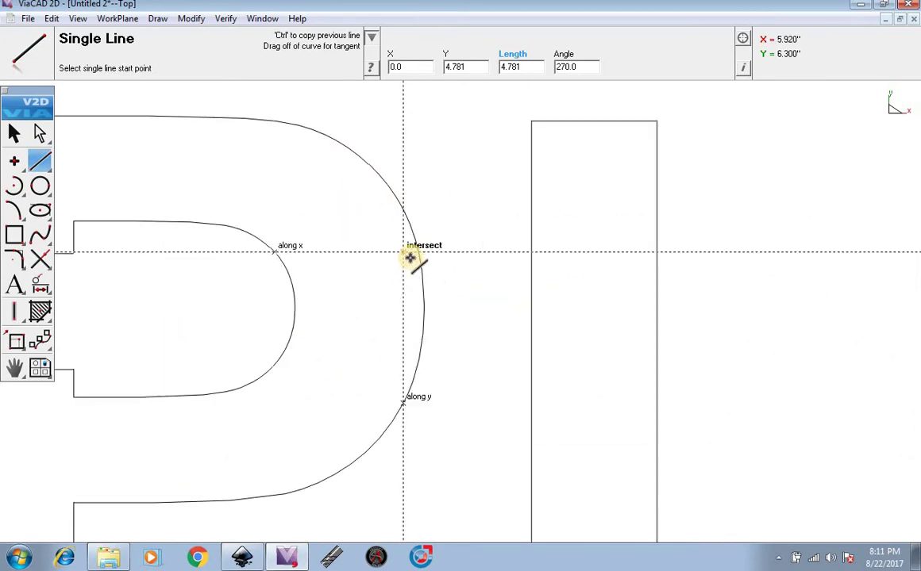
click(268, 245)
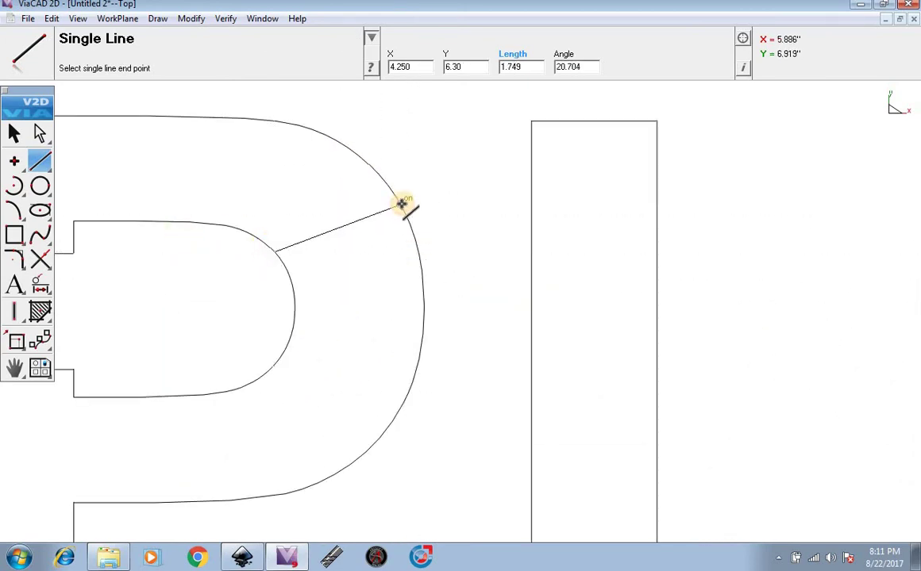
click(389, 210)
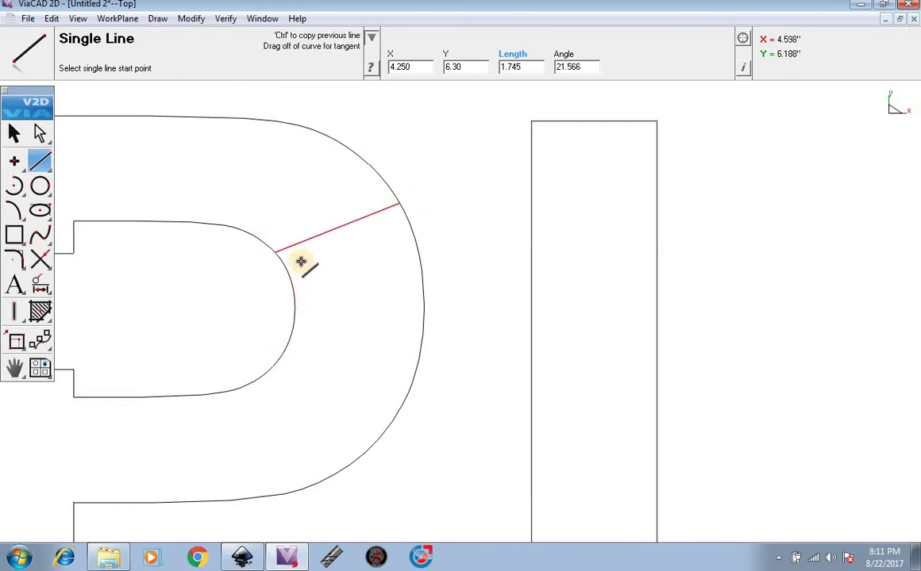
click(294, 337)
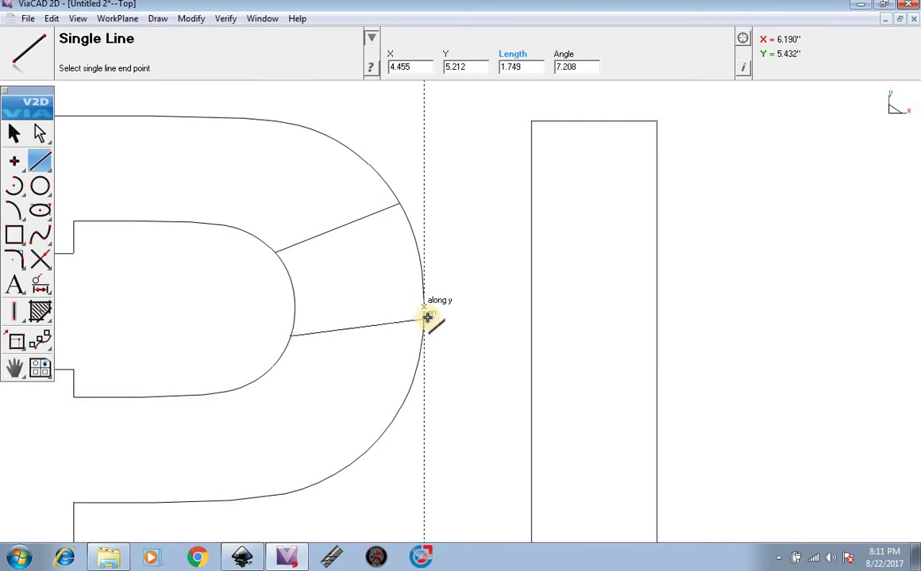
click(427, 309)
- Delete the outer and inner arc pieces lying between the two bowl lines
click(13, 132)
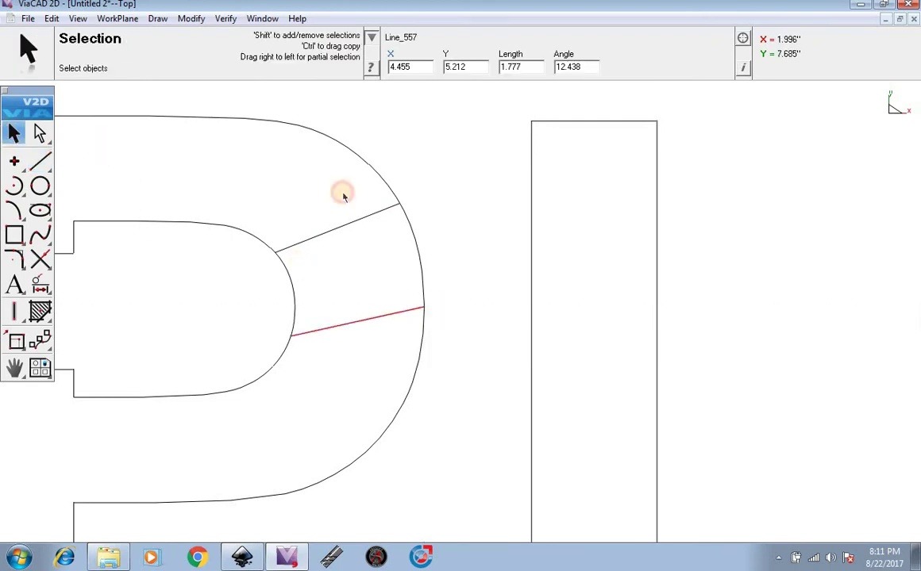
click(412, 226)
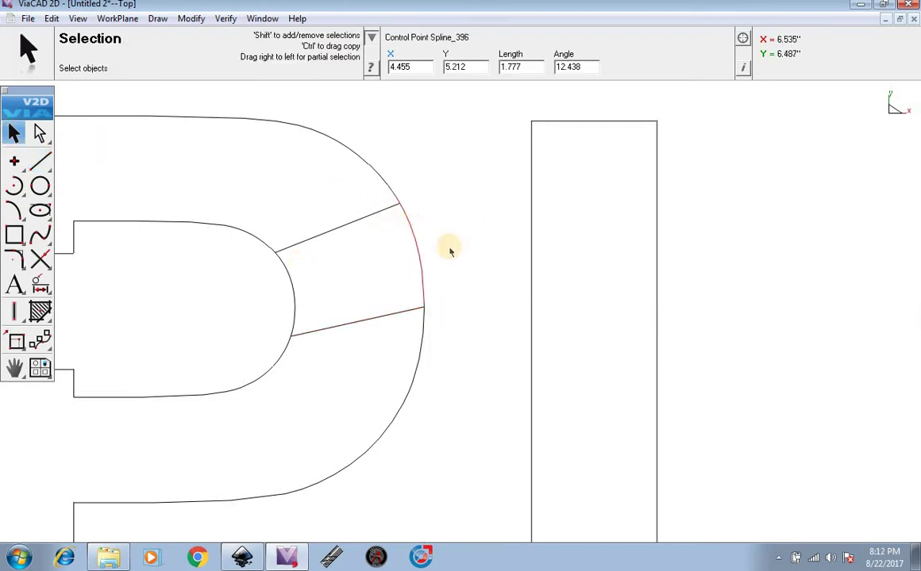
click(378, 178)
key(Delete)
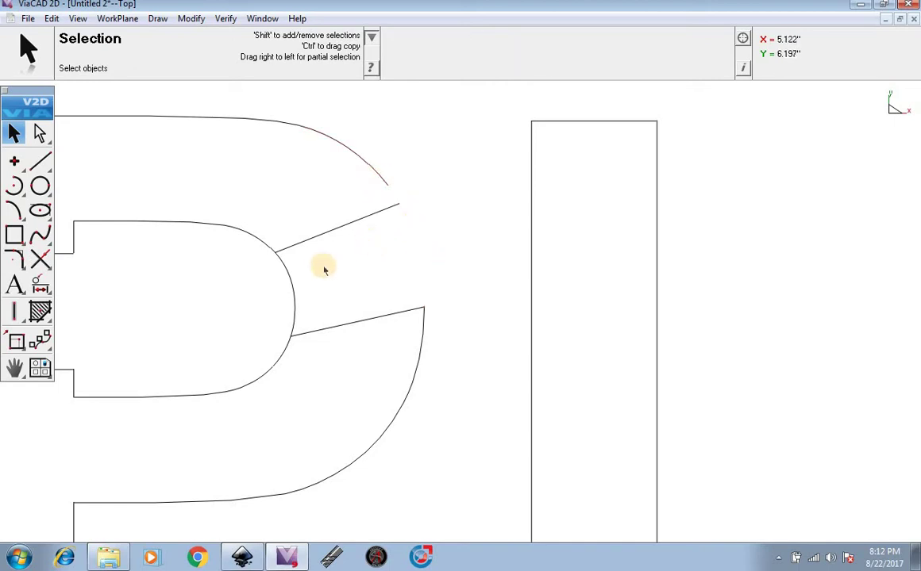
click(294, 294)
key(Delete)
key(Delete)
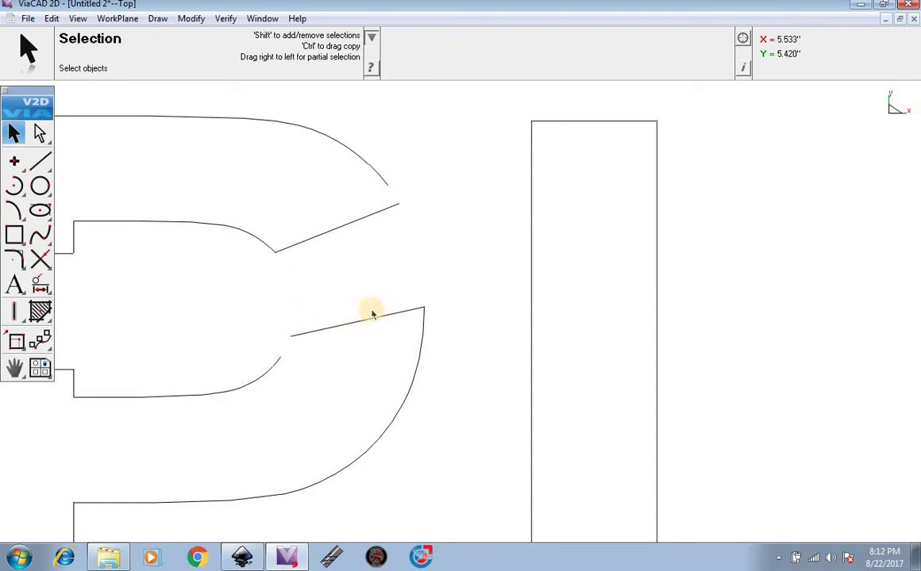
- Draw a Three Point Conic from the outer arc's cut end to the bridge line's end
click(14, 211)
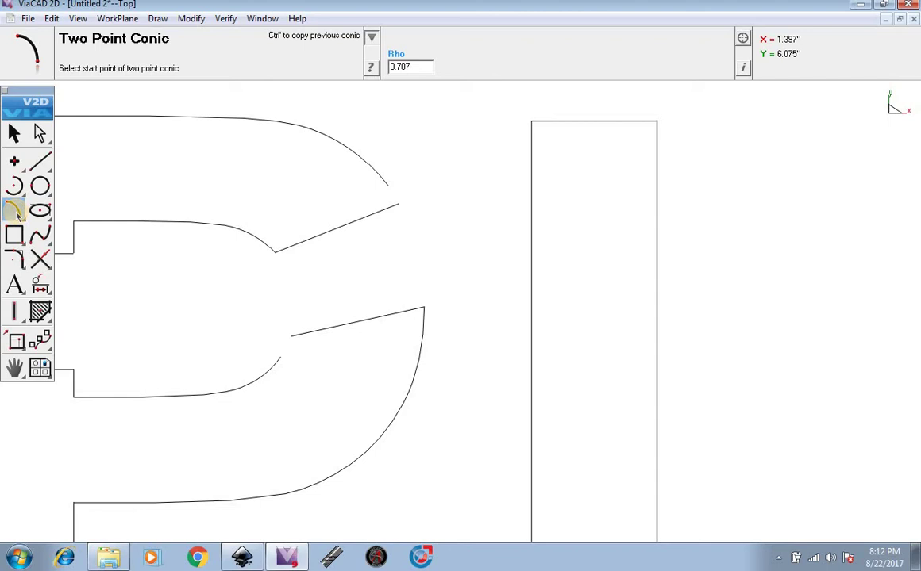
drag(16, 212, 61, 213)
scroll(413, 198, up, 2)
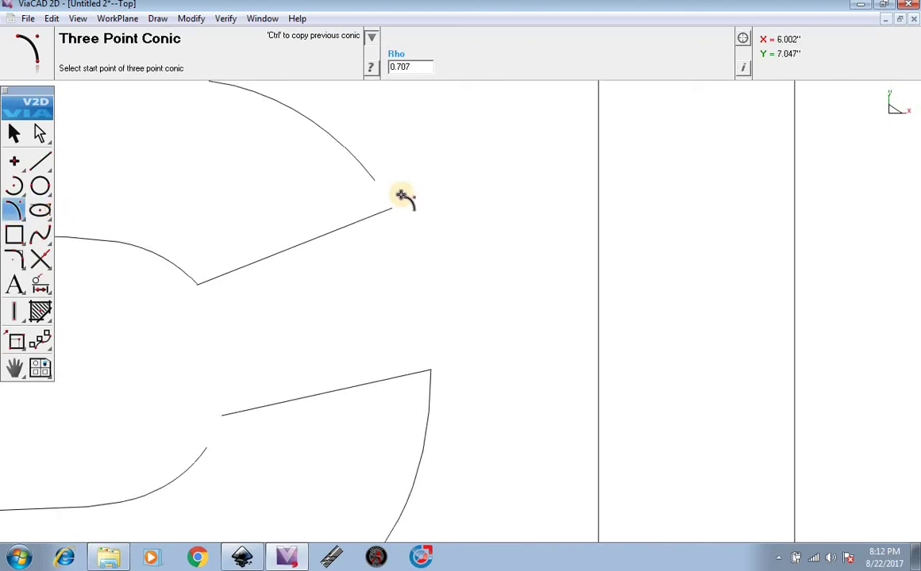
scroll(376, 184, up, 2)
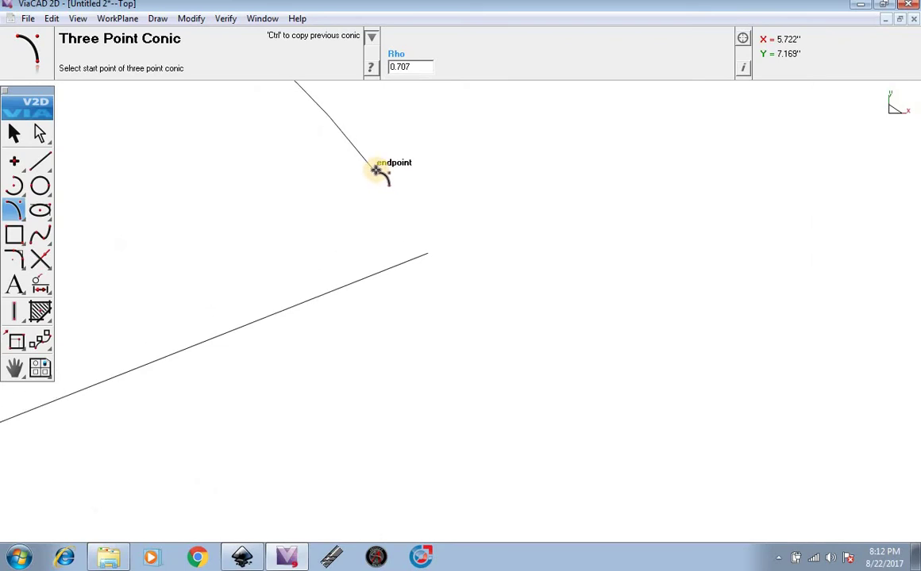
click(373, 168)
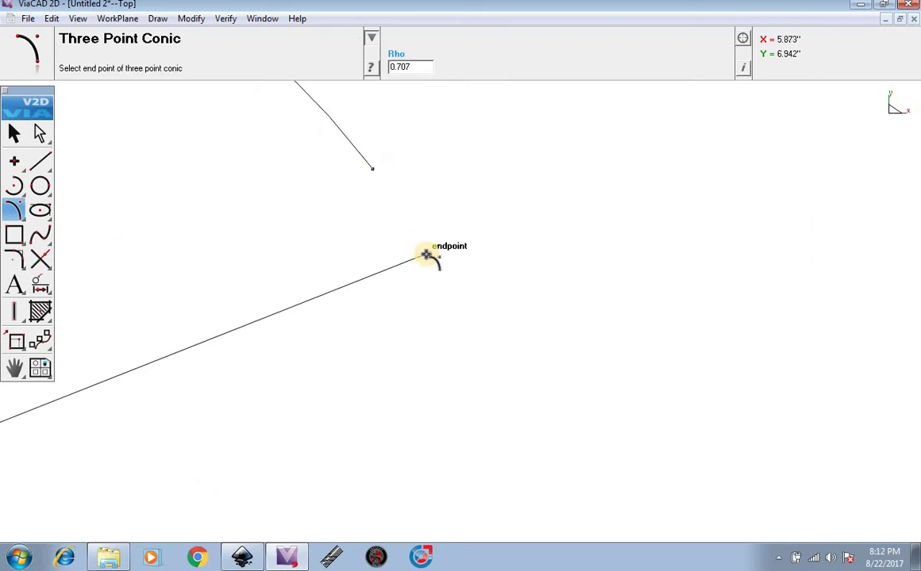
click(429, 253)
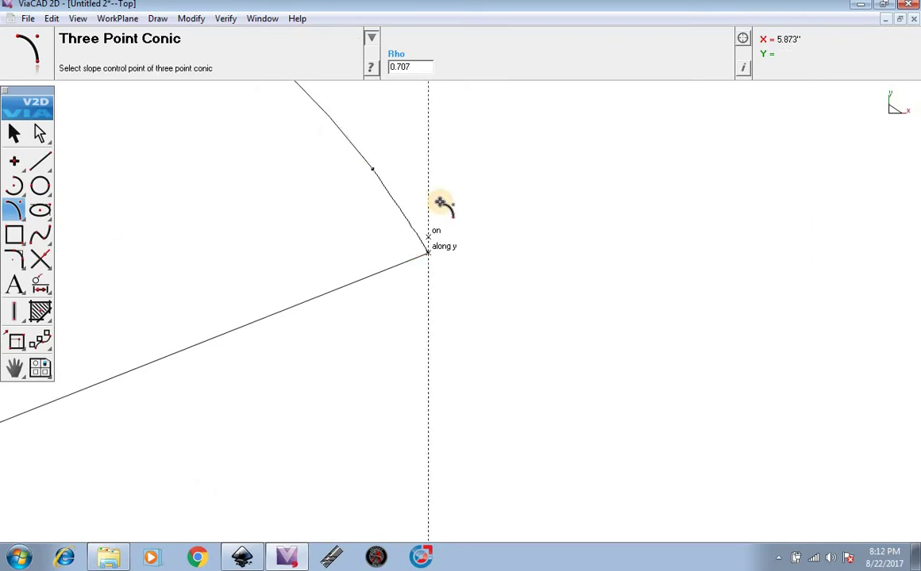
click(399, 201)
- Undo the misshapen conic with Edit > Undo
scroll(489, 206, down, 3)
scroll(489, 205, down, 2)
click(50, 18)
click(80, 36)
- Redraw the upper corner conic between the arc end and the bridge line end
click(403, 195)
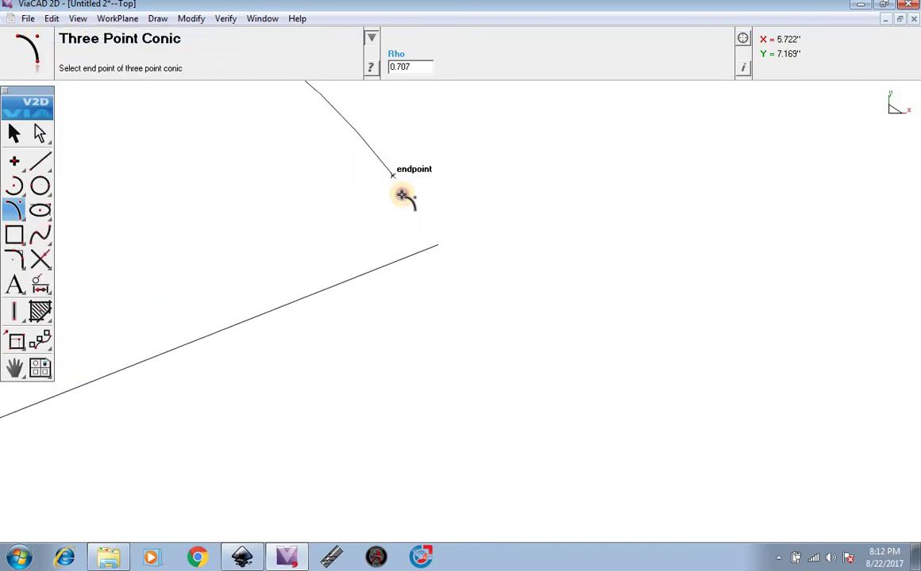
click(436, 246)
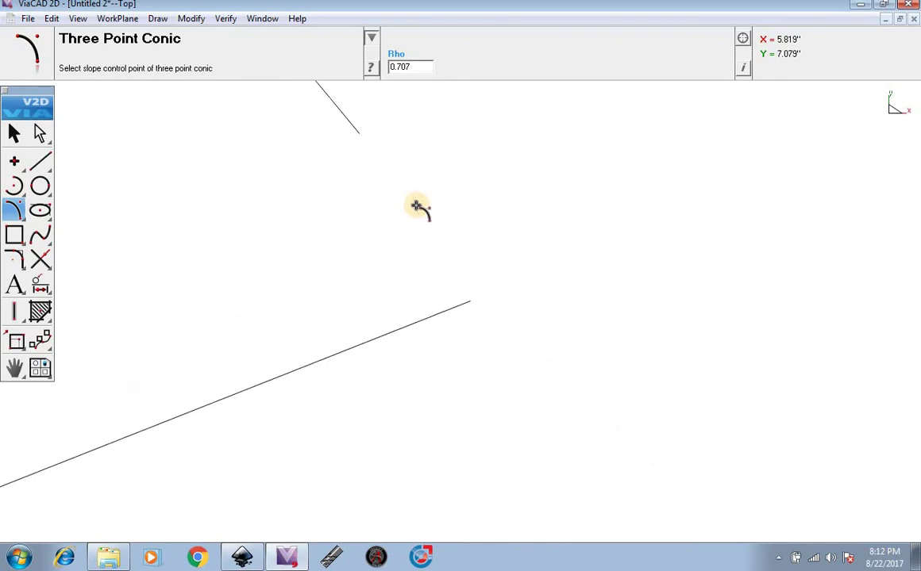
click(414, 211)
scroll(492, 229, down, 2)
scroll(360, 401, up, 2)
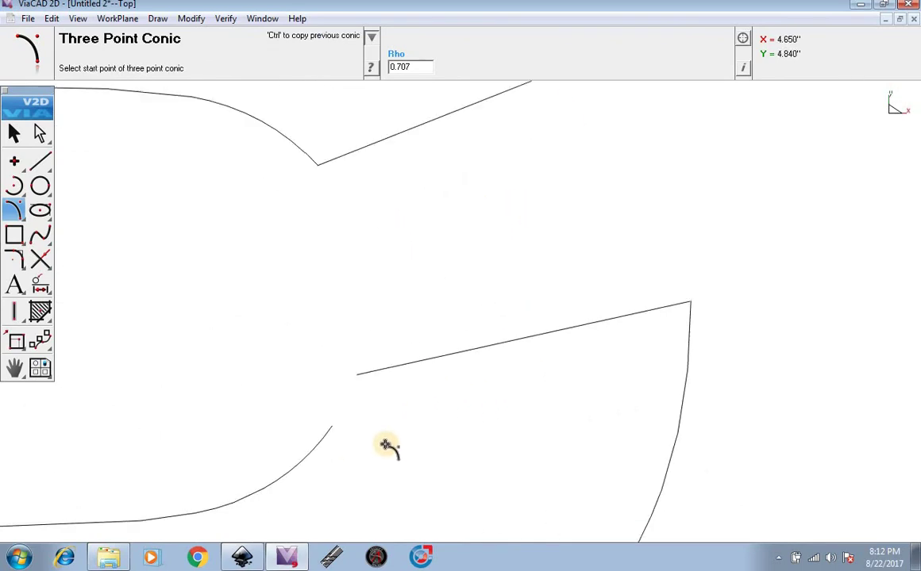
- Add a conic joining the lower curve's end to the lower bridge line's end
click(334, 426)
click(357, 374)
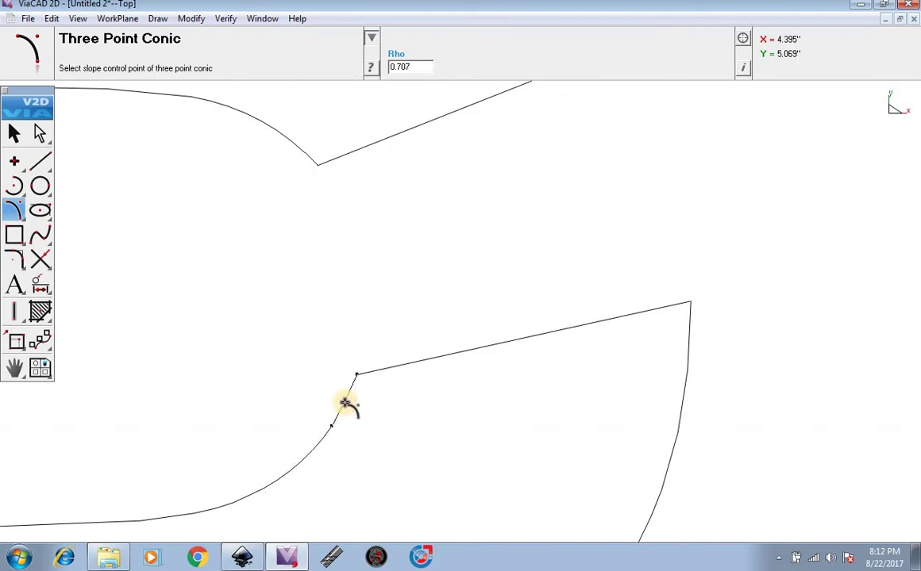
scroll(346, 403, up, 2)
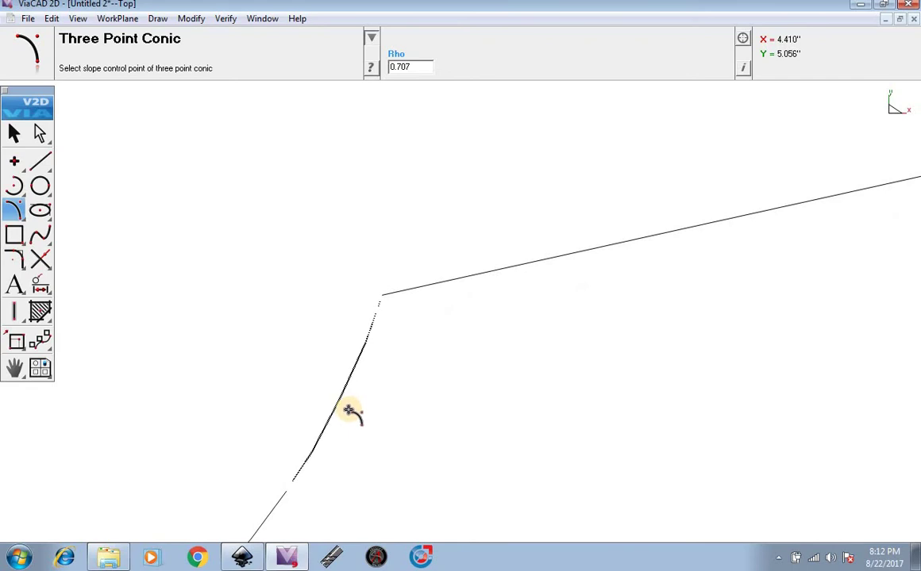
click(350, 413)
scroll(487, 417, down, 5)
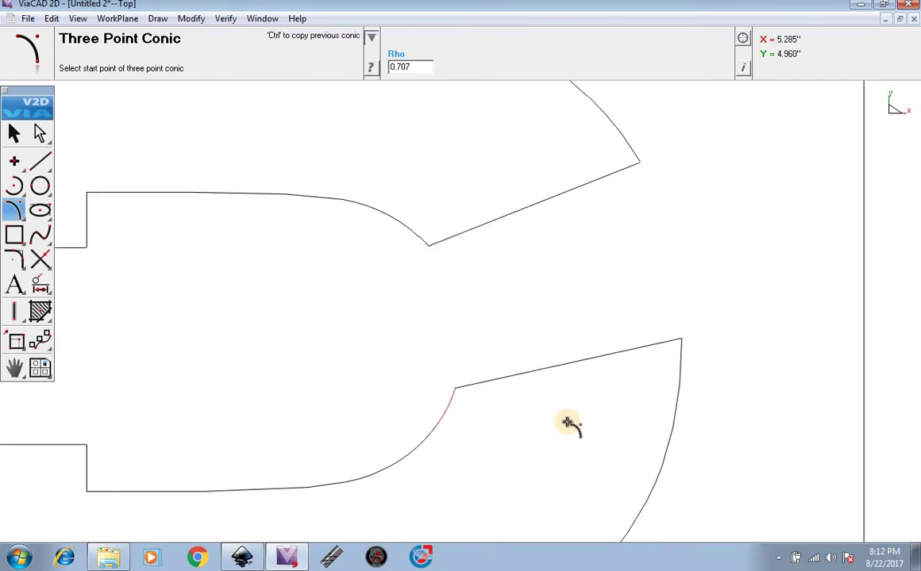
scroll(526, 357, down, 2)
click(51, 19)
- Undo both conics and the arc deletions, restoring the P's inner and outer bowl arcs
click(62, 36)
click(51, 18)
click(62, 35)
click(51, 18)
click(62, 36)
click(51, 18)
click(60, 35)
click(51, 18)
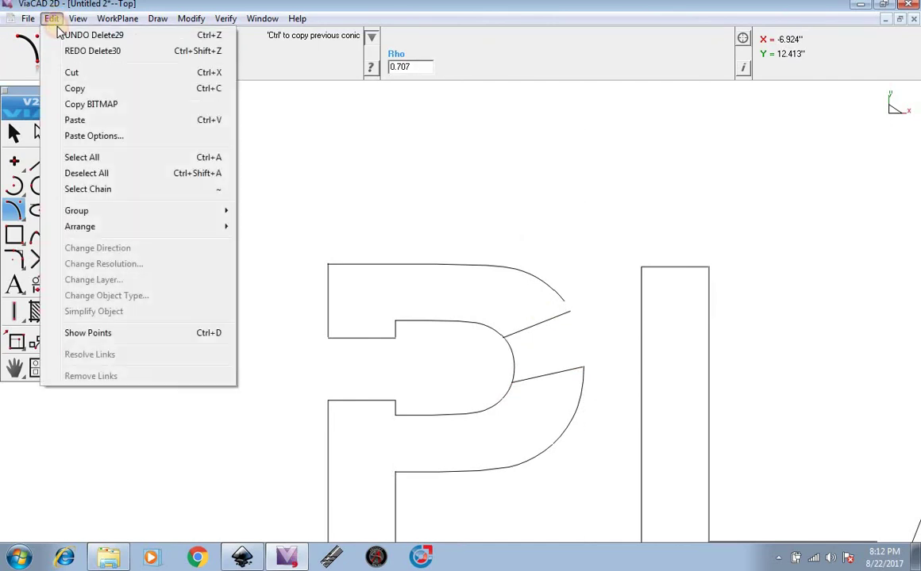
click(60, 36)
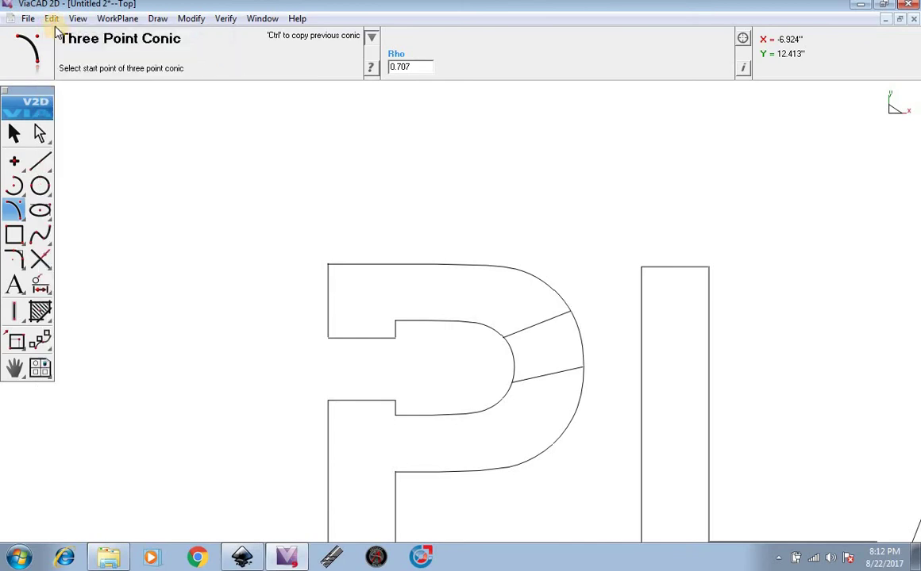
- Undo the lower and upper bowl bridge lines
click(51, 19)
click(61, 36)
click(50, 18)
click(62, 35)
scroll(482, 200, down, 3)
scroll(483, 201, down, 5)
scroll(731, 194, up, 4)
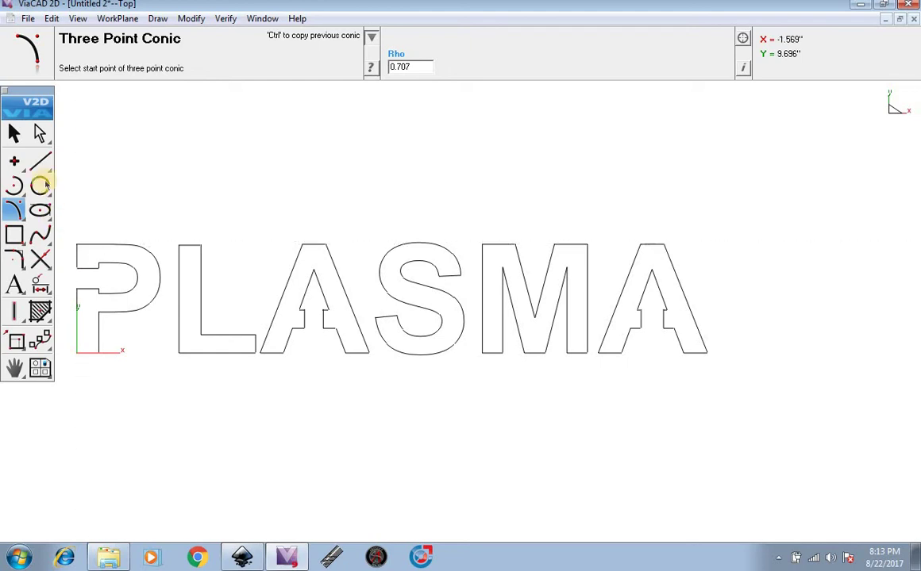
- Draw a horizontal Single Line above the P and set its Length to 9
click(40, 161)
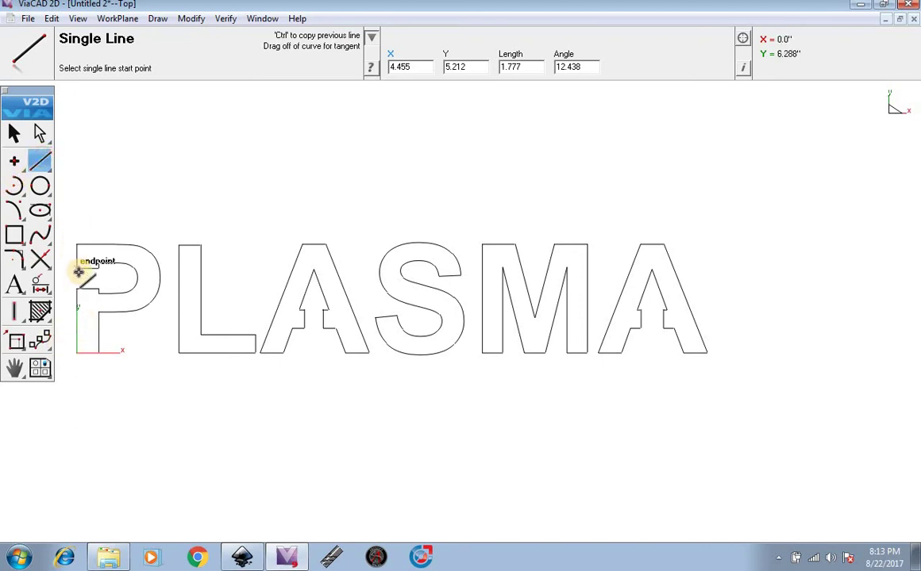
click(79, 193)
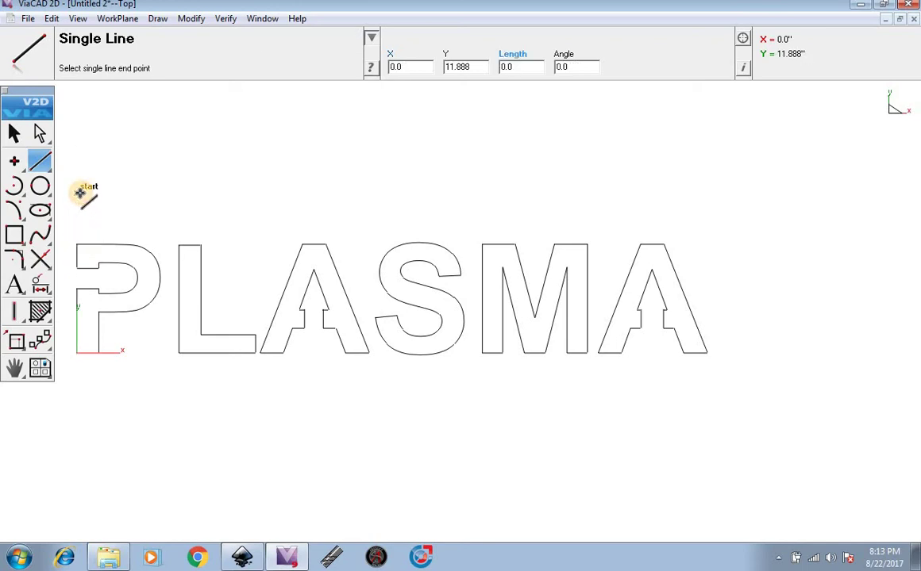
click(235, 197)
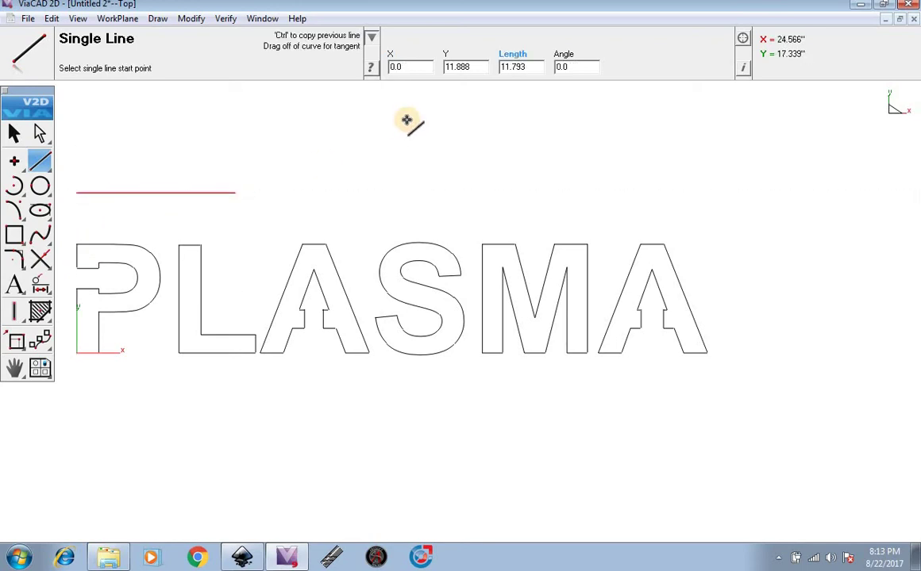
click(524, 69)
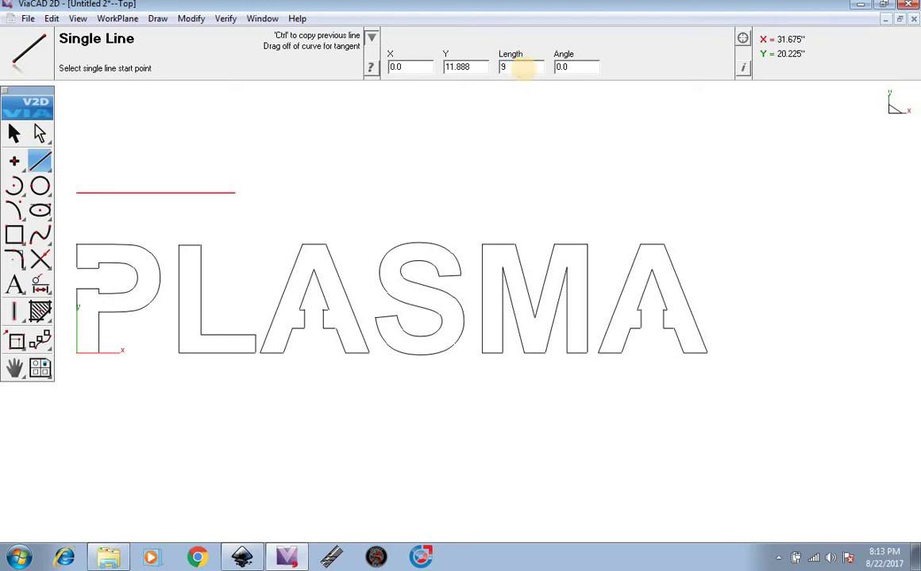
text(9)
key(Return)
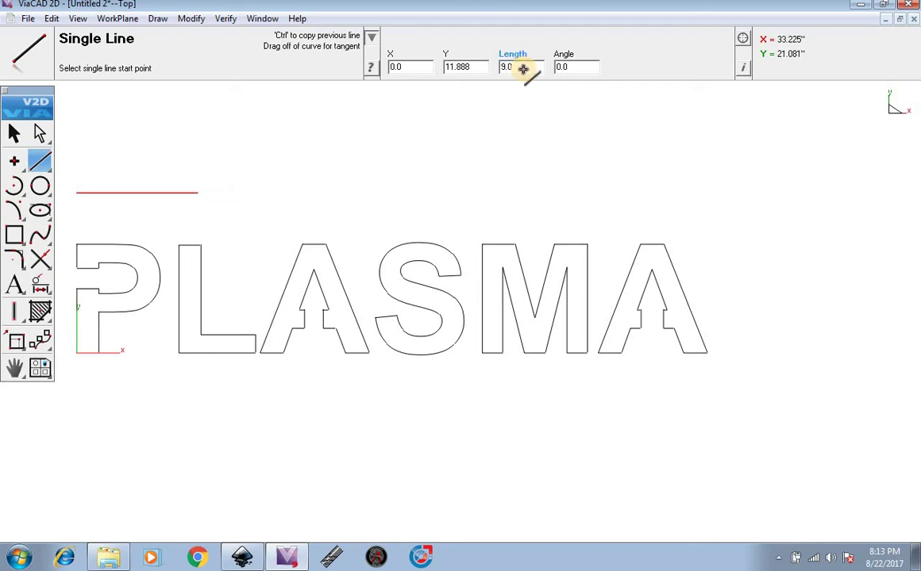
- Scale the selected PLASMA letters from the line's left end, matching the A's corner to the line's right end
click(17, 135)
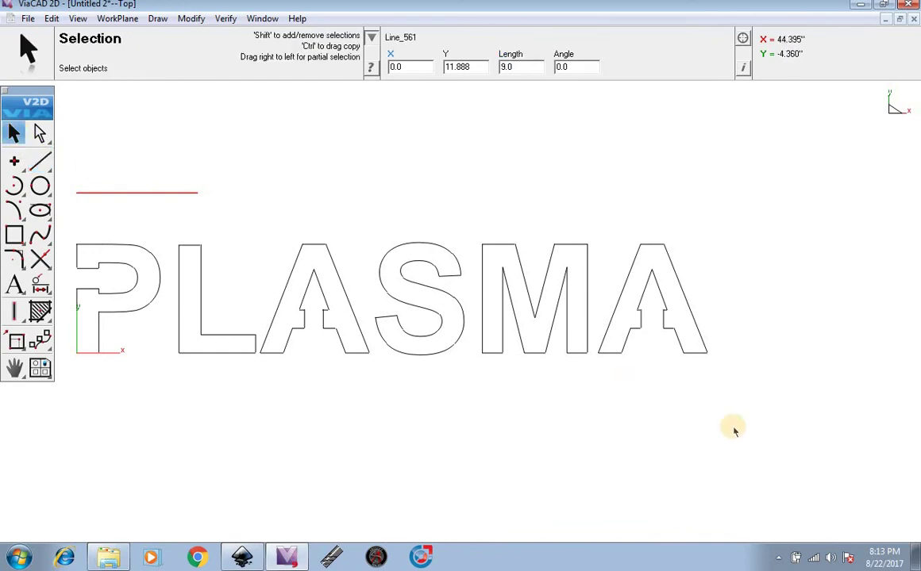
drag(765, 413, 67, 216)
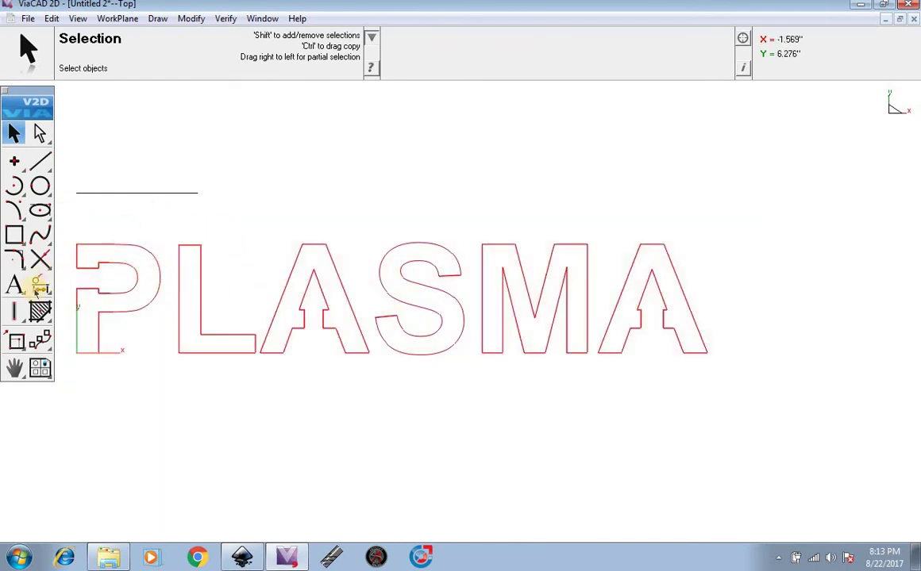
click(18, 343)
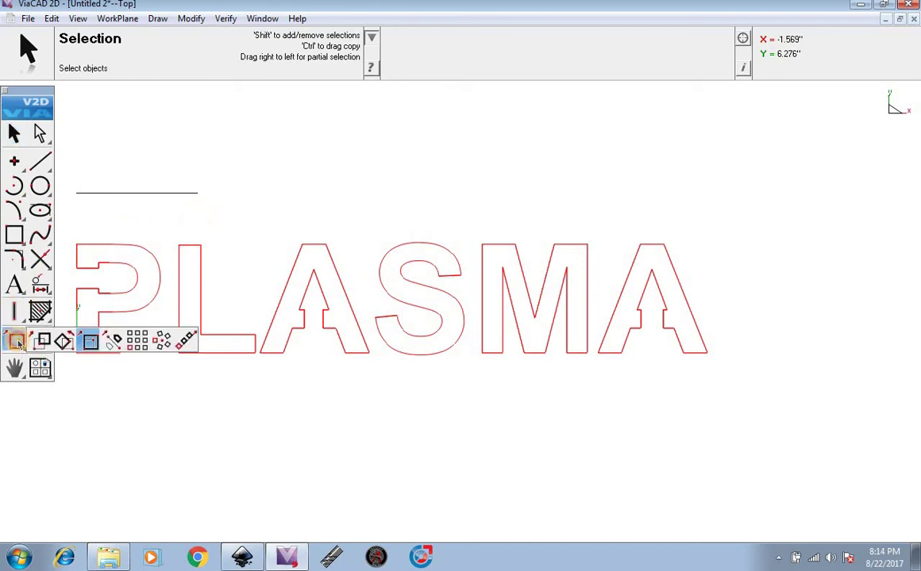
click(87, 343)
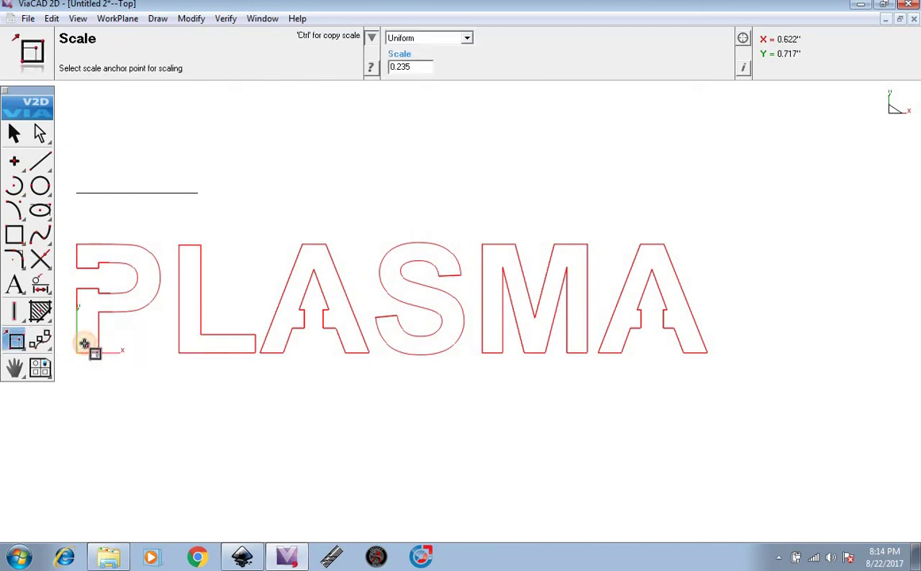
click(75, 195)
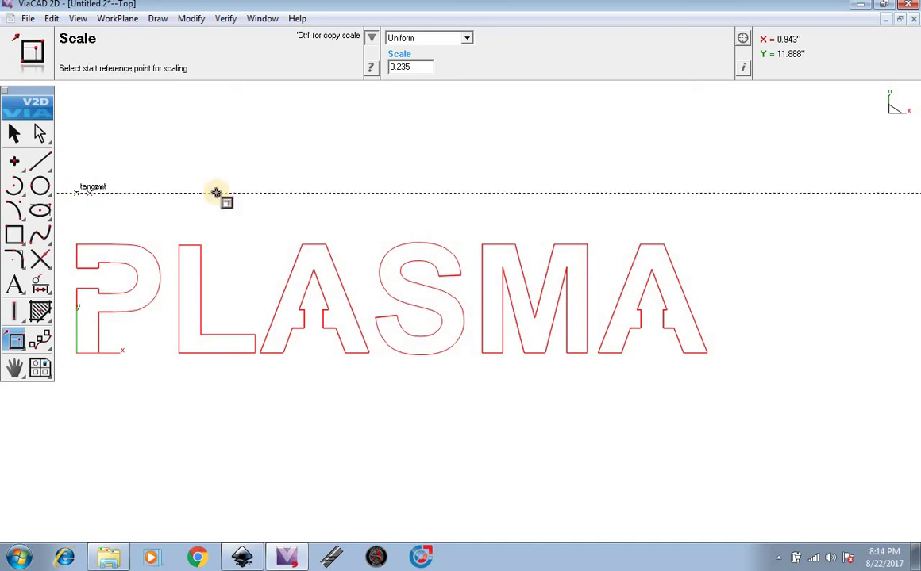
click(706, 354)
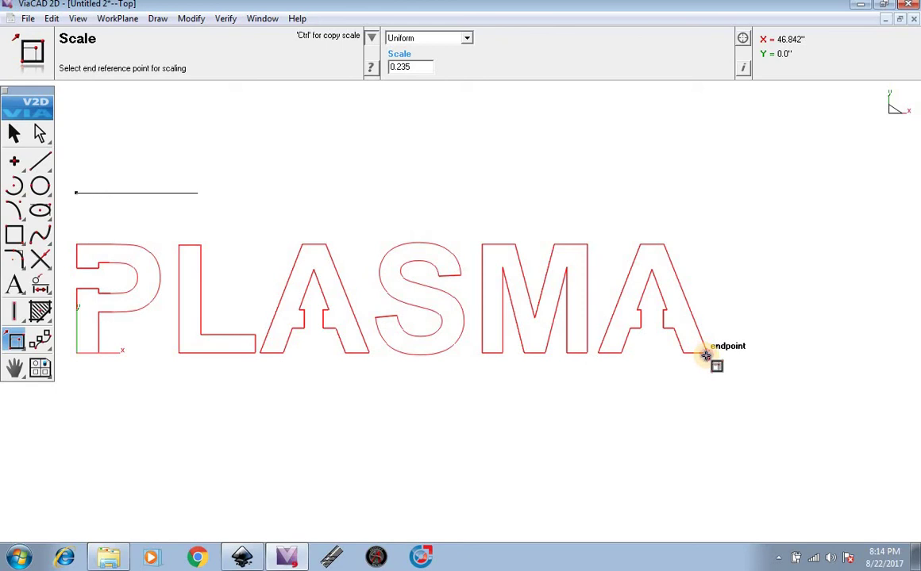
click(198, 193)
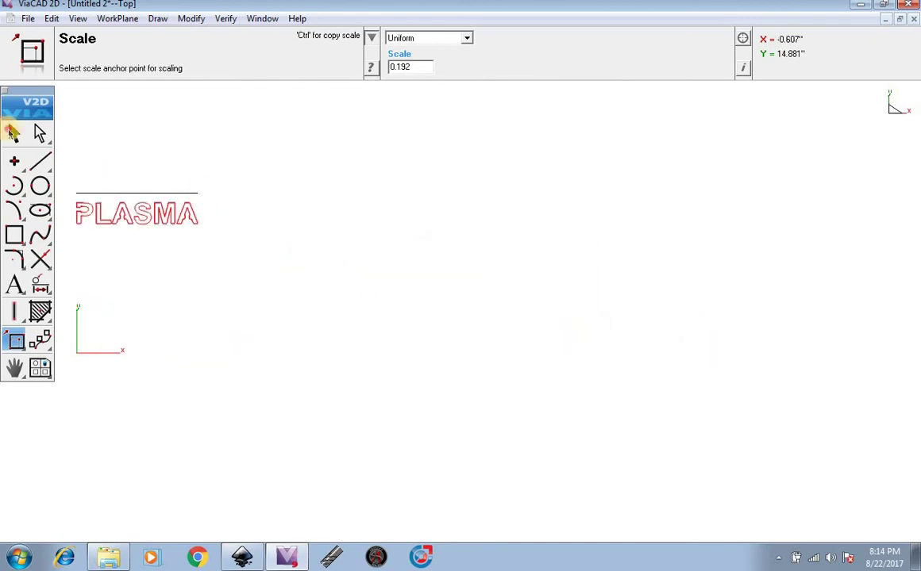
click(14, 133)
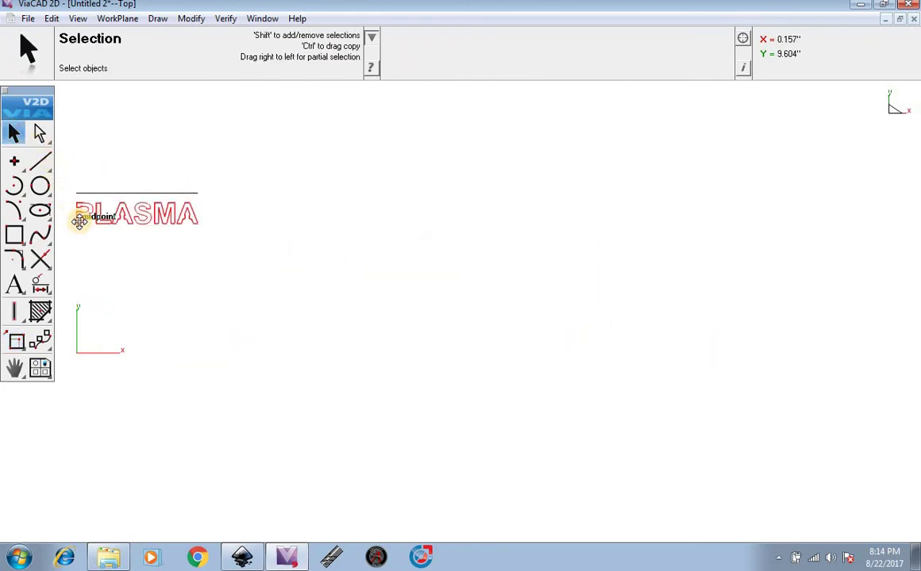
- Drag the scaled PLASMA letters down to snap onto the origin
drag(77, 218, 77, 359)
scroll(72, 361, up, 3)
scroll(362, 355, up, 3)
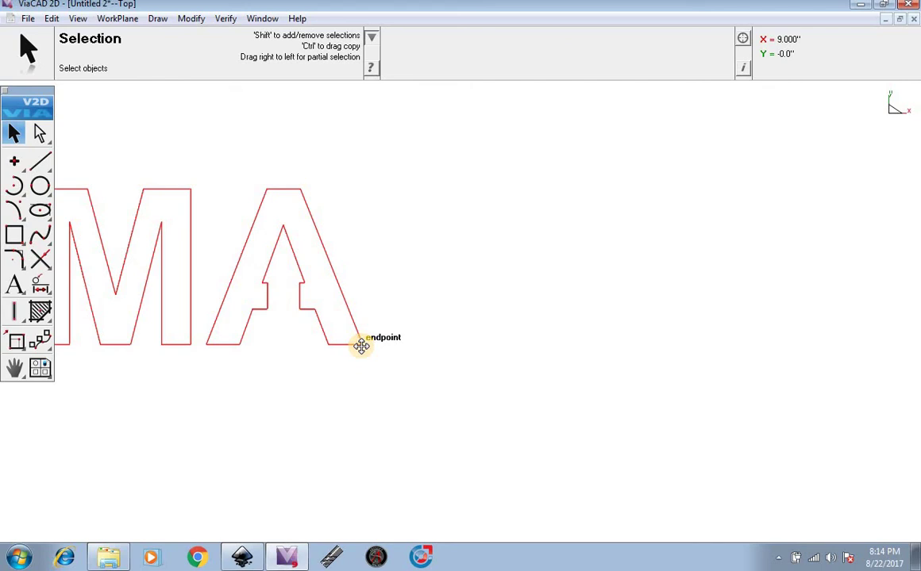
scroll(361, 346, down, 5)
- Delete the 9-inch reference line and box-select all the PLASMA outlines
drag(401, 228, 223, 100)
key(Delete)
scroll(257, 300, up, 4)
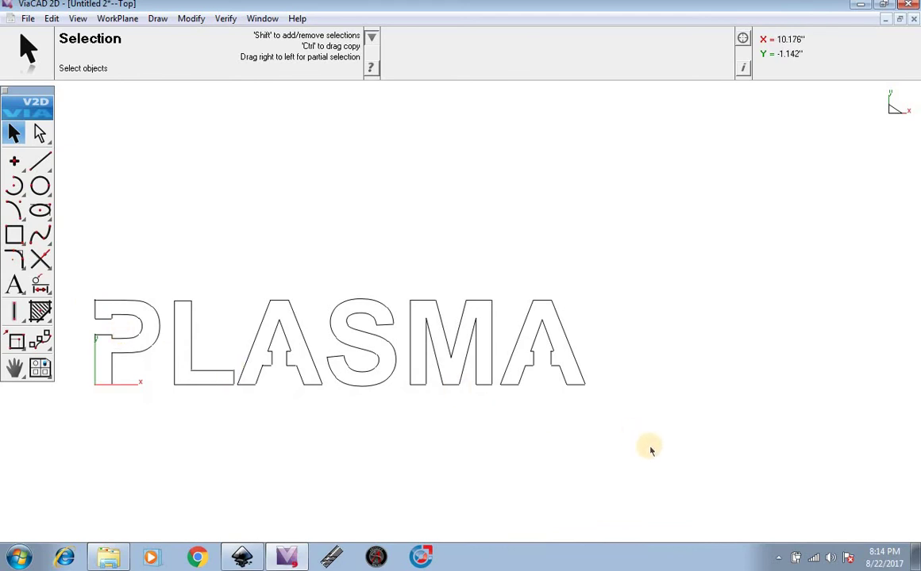
drag(644, 458, 74, 236)
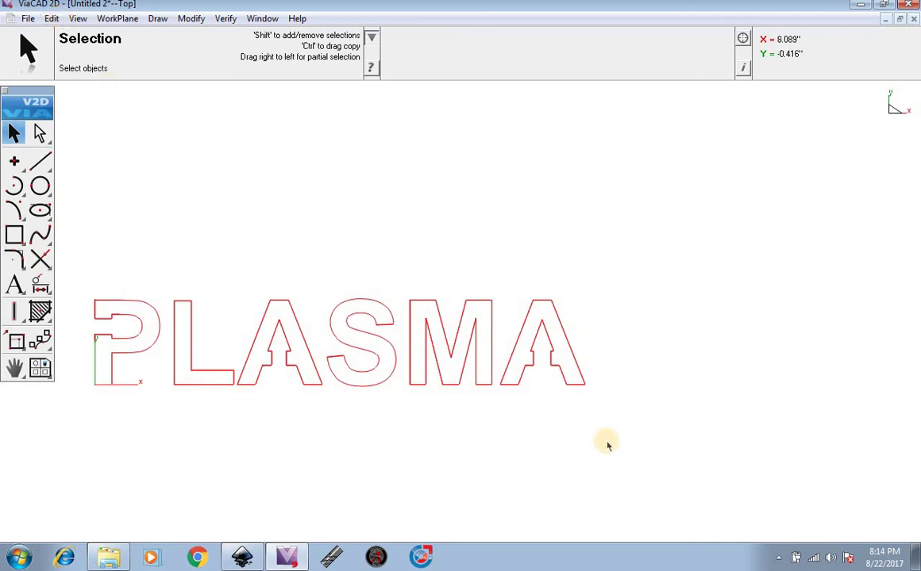
- Reselect all PLASMA letters and combine them with Edit > Group > Group
click(649, 471)
drag(692, 483, 75, 208)
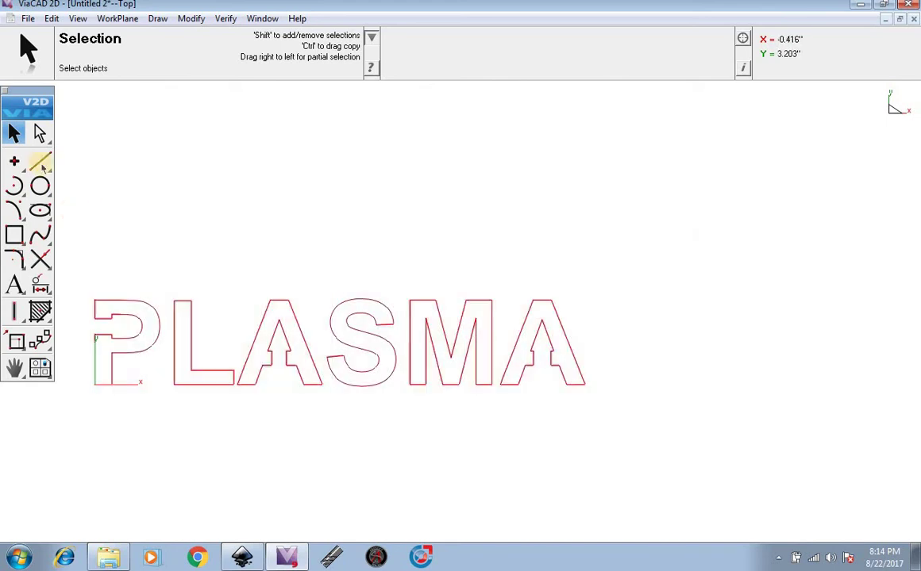
click(52, 18)
mouse_move(123, 213)
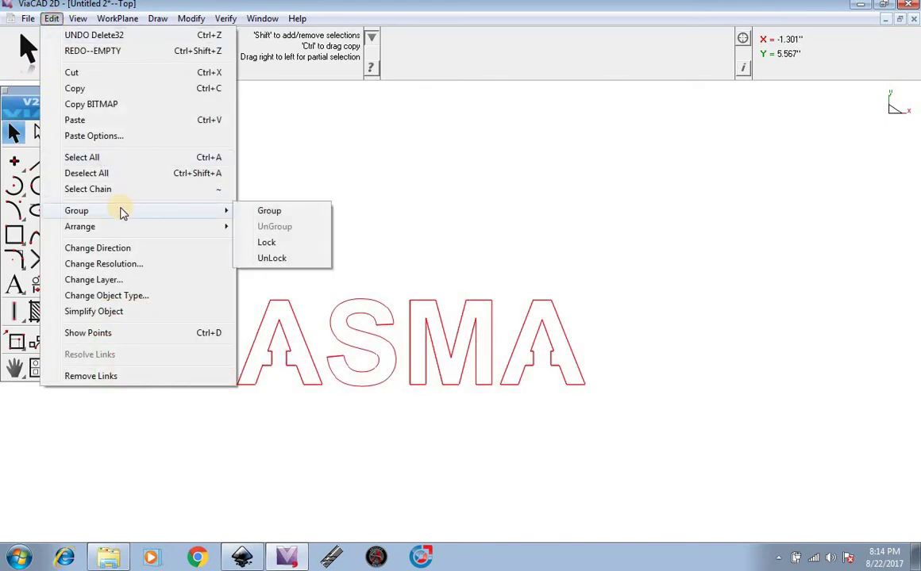
click(261, 213)
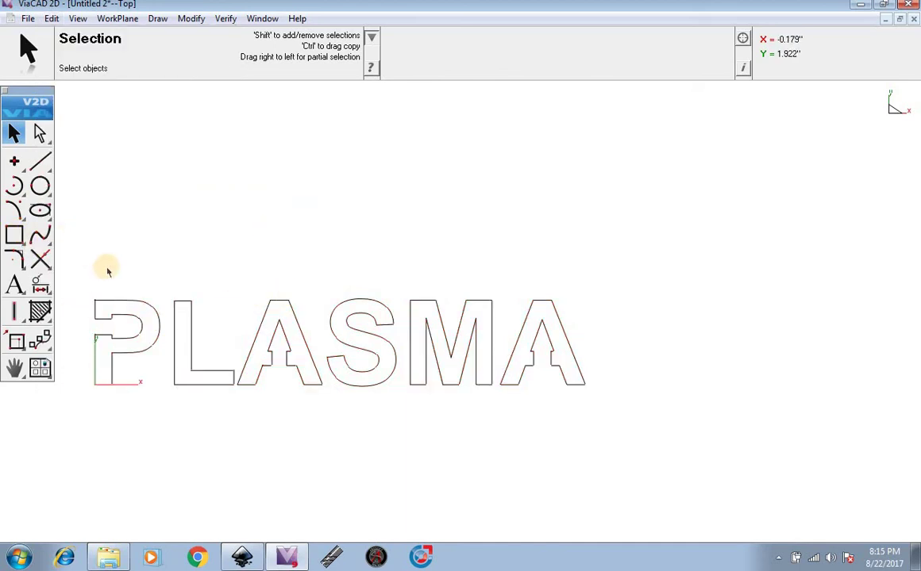
- Draw a Rectangle Polygon frame around the grouped word, about 9.681 × 2.470 inches
click(18, 238)
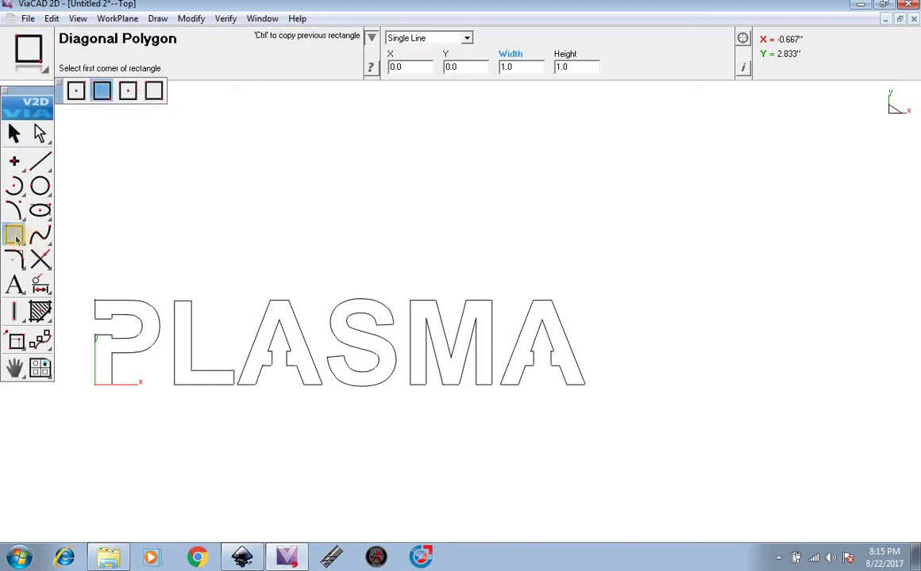
click(74, 413)
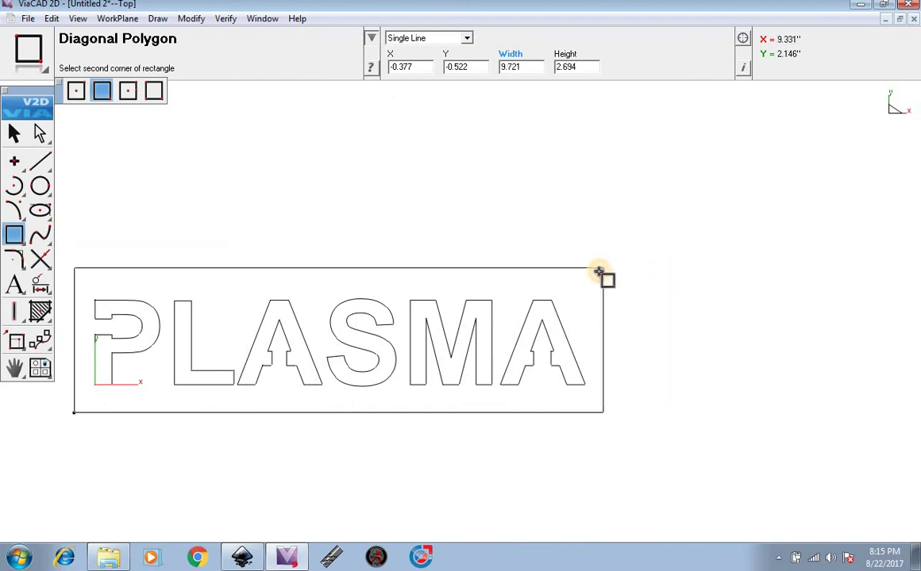
click(602, 278)
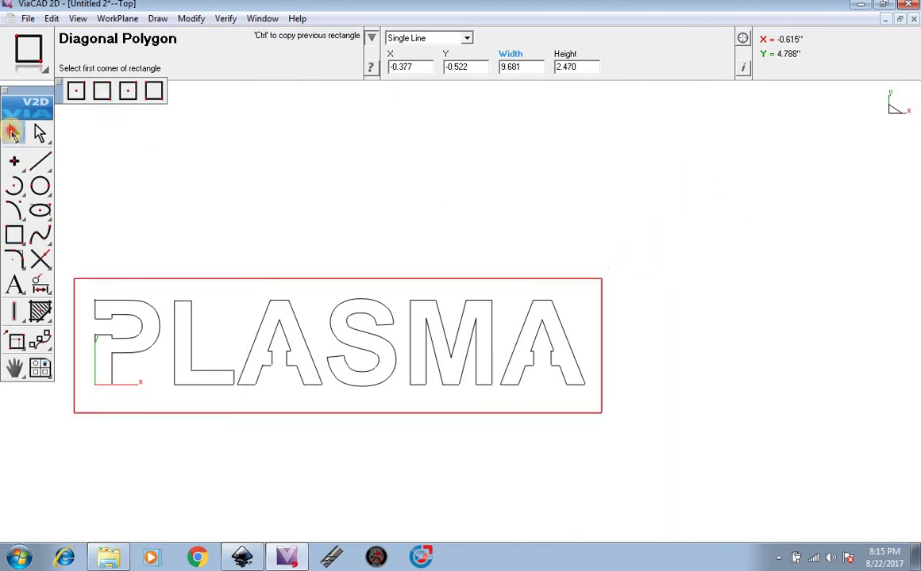
click(14, 133)
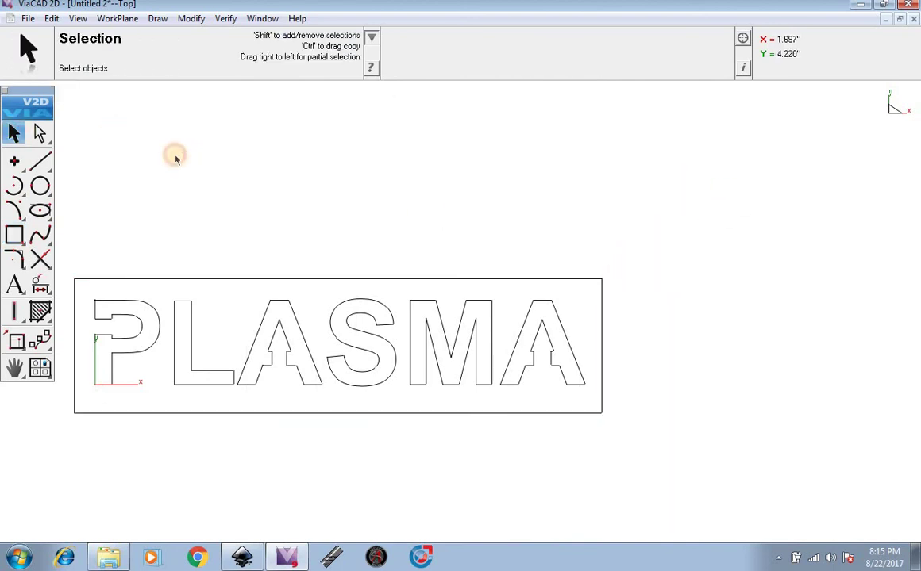
- Start File > Export and confirm DWG/DXF as DXF R12 in inches
click(28, 19)
click(84, 206)
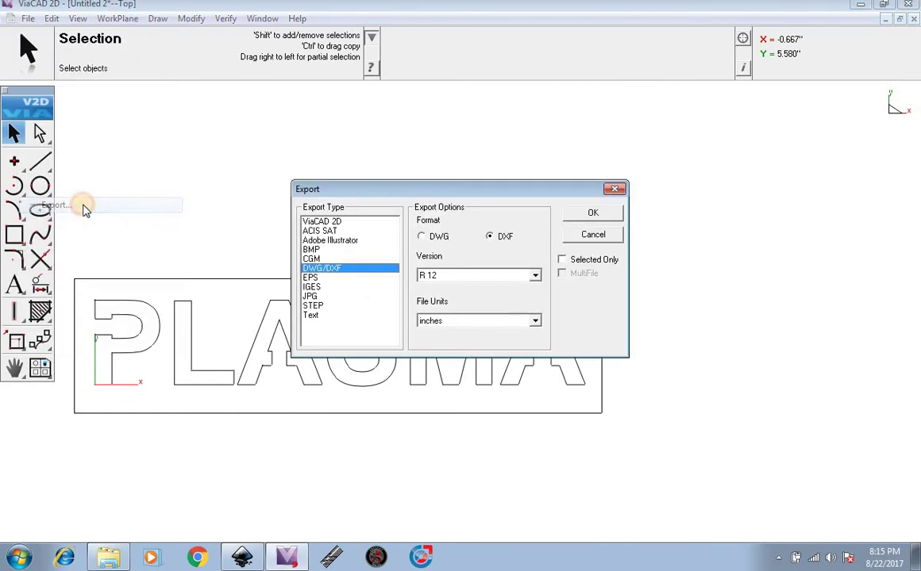
click(595, 215)
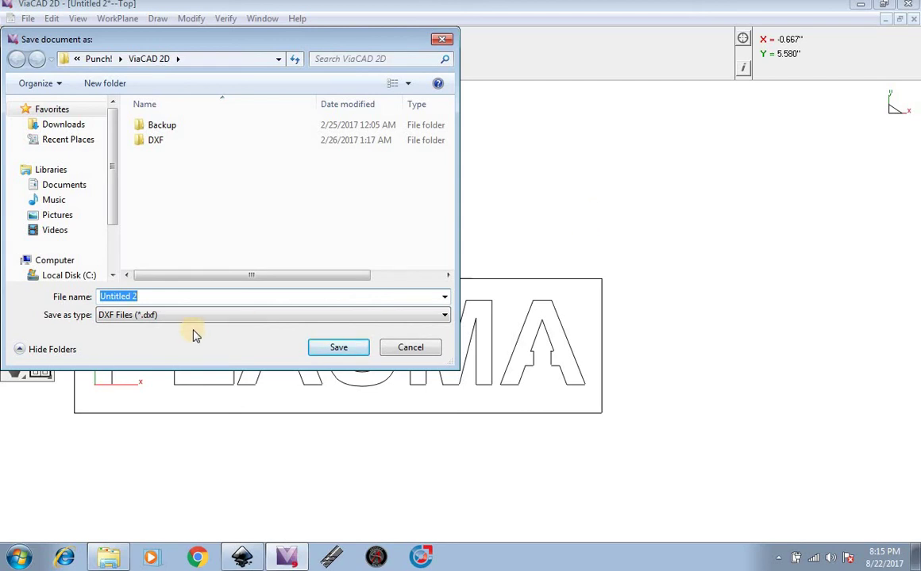
- Save as PLASMA REG FONT.dxf in Users > CNC > Desktop, replacing the existing file
text(PLASMA REG FONT)
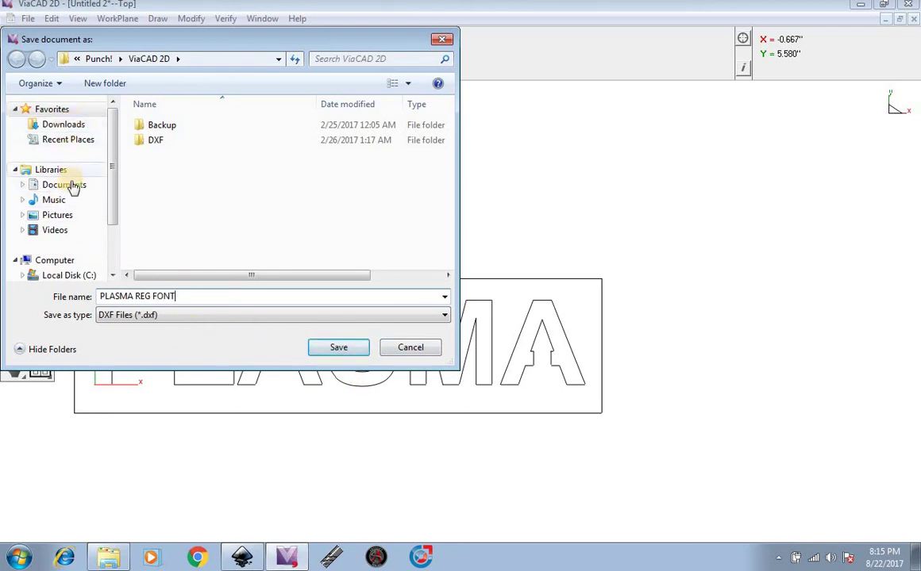
scroll(72, 206, down, 1)
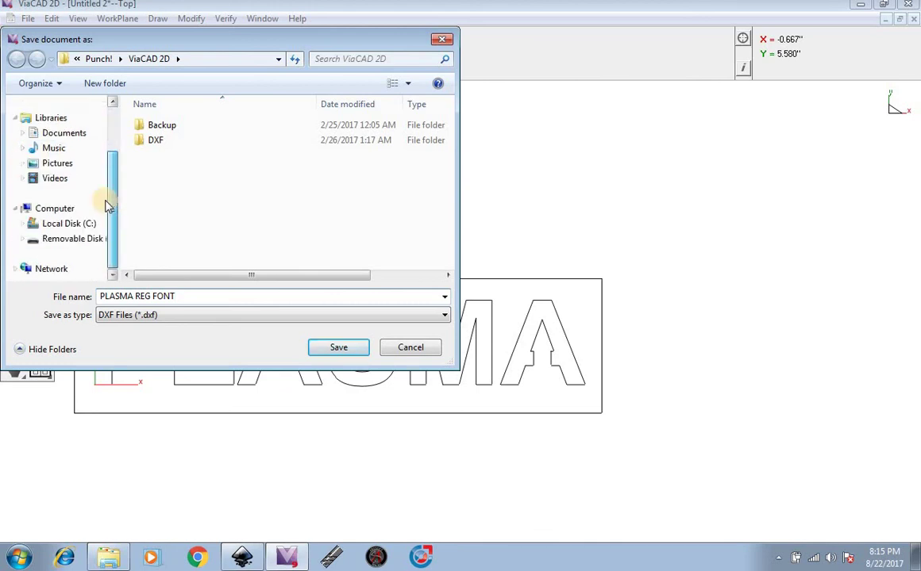
click(81, 224)
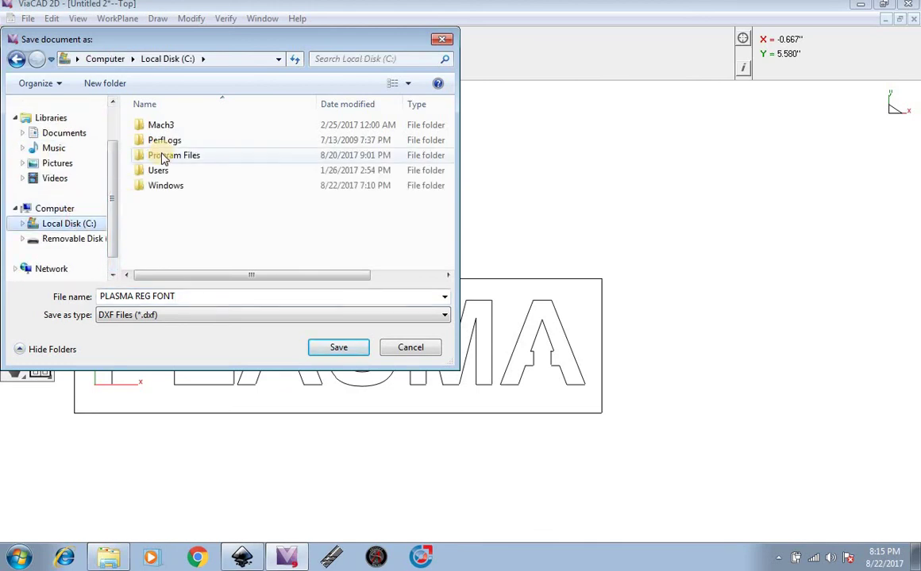
click(172, 171)
double_click(172, 170)
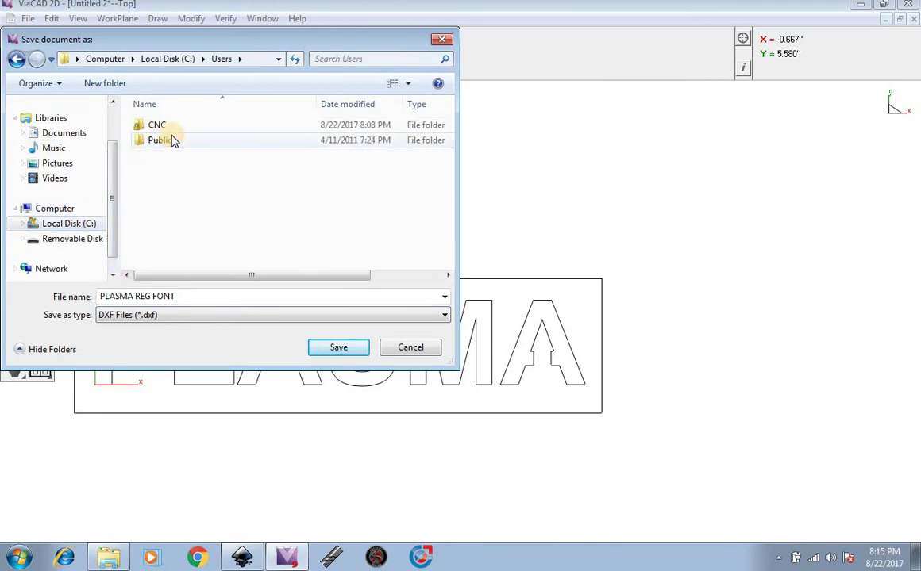
double_click(177, 125)
double_click(173, 140)
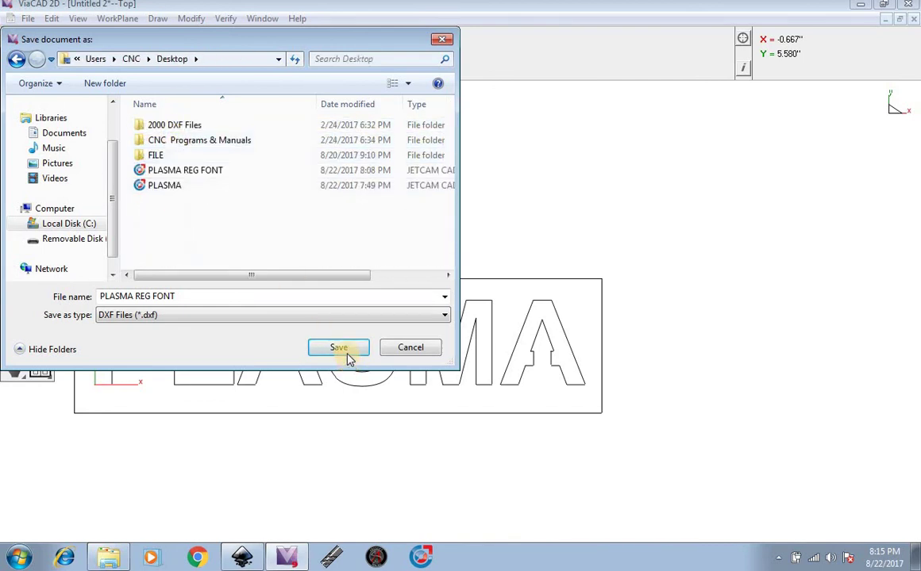
click(341, 349)
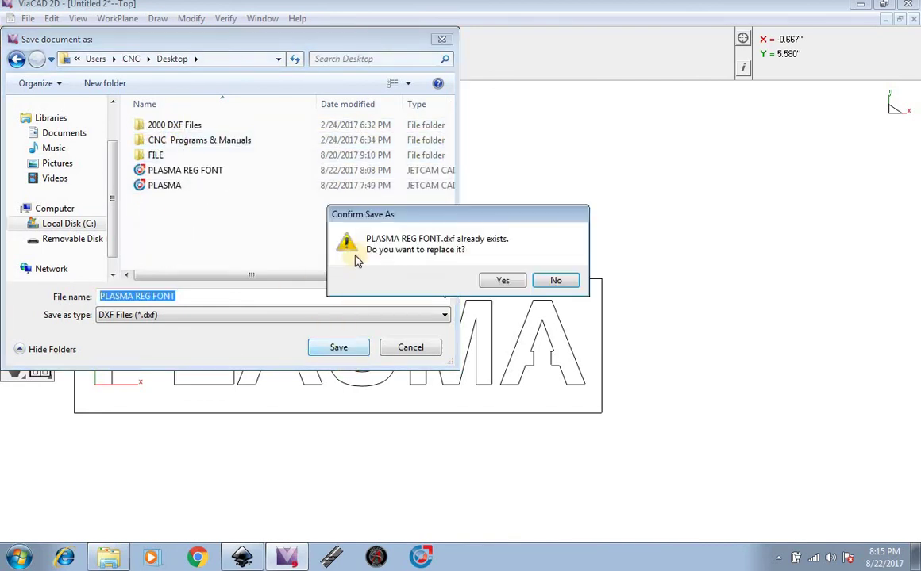
click(499, 281)
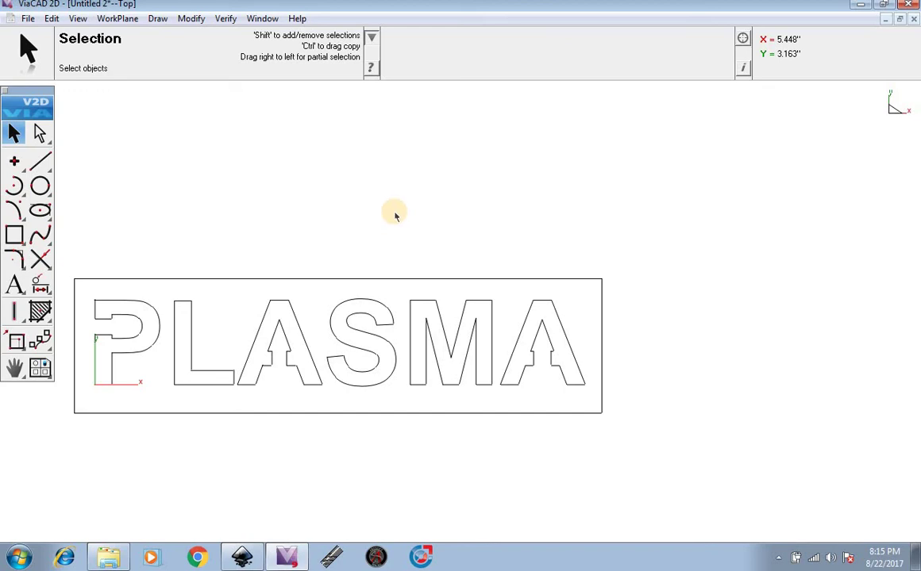
scroll(442, 216, down, 3)
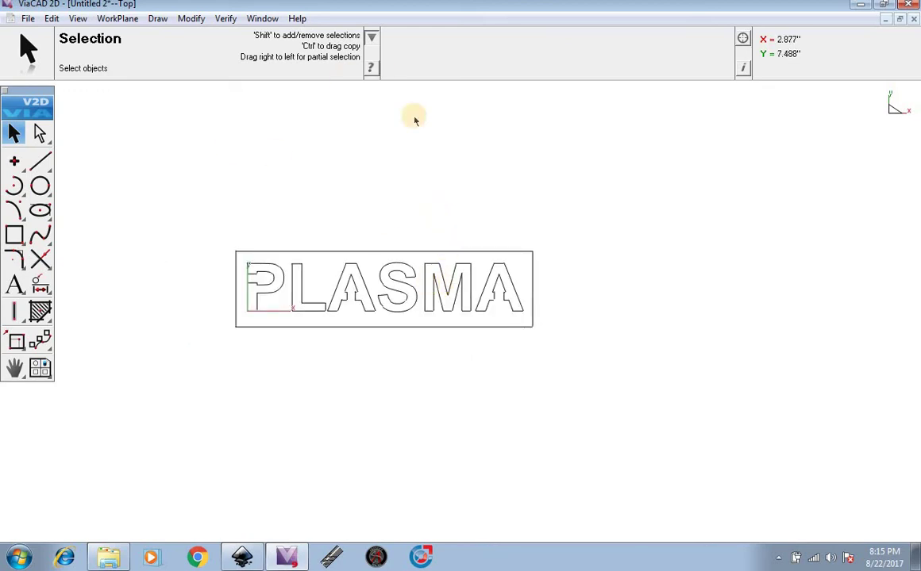